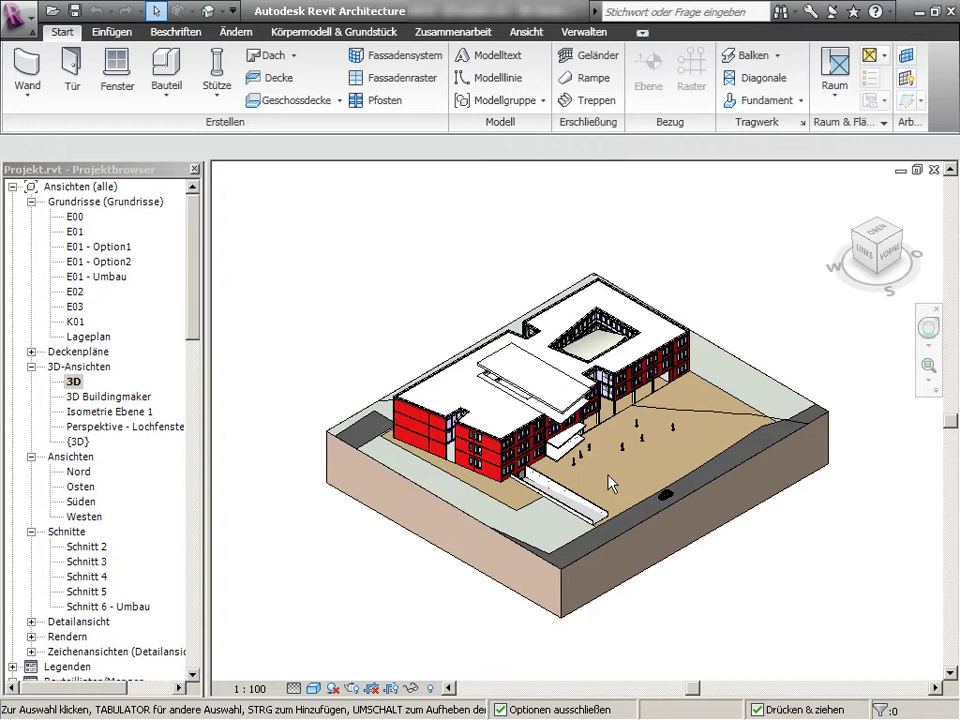
# Orbit the 3D model and check the Westen and Süden elevations.
pyautogui.moveTo(612, 483)
pyautogui.keyDown('shift'); pyautogui.mouseDown(button='middle')
pyautogui.moveTo(560, 440)
pyautogui.moveTo(470, 430)
pyautogui.mouseUp(button='middle'); pyautogui.keyUp('shift')
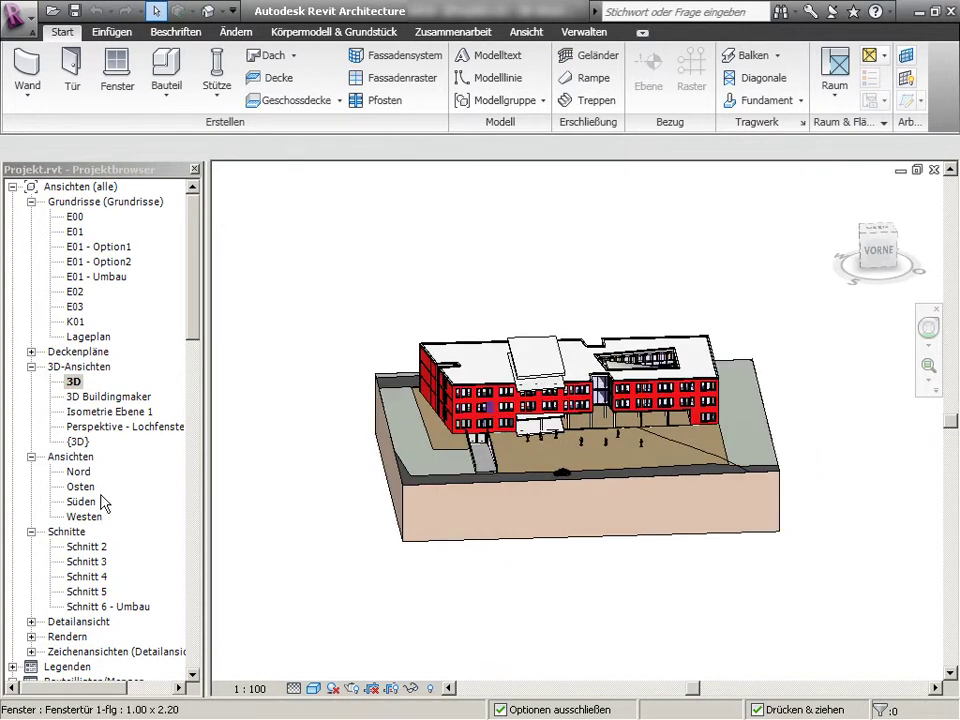
pyautogui.click(80, 517)
pyautogui.doubleClick(80, 517)
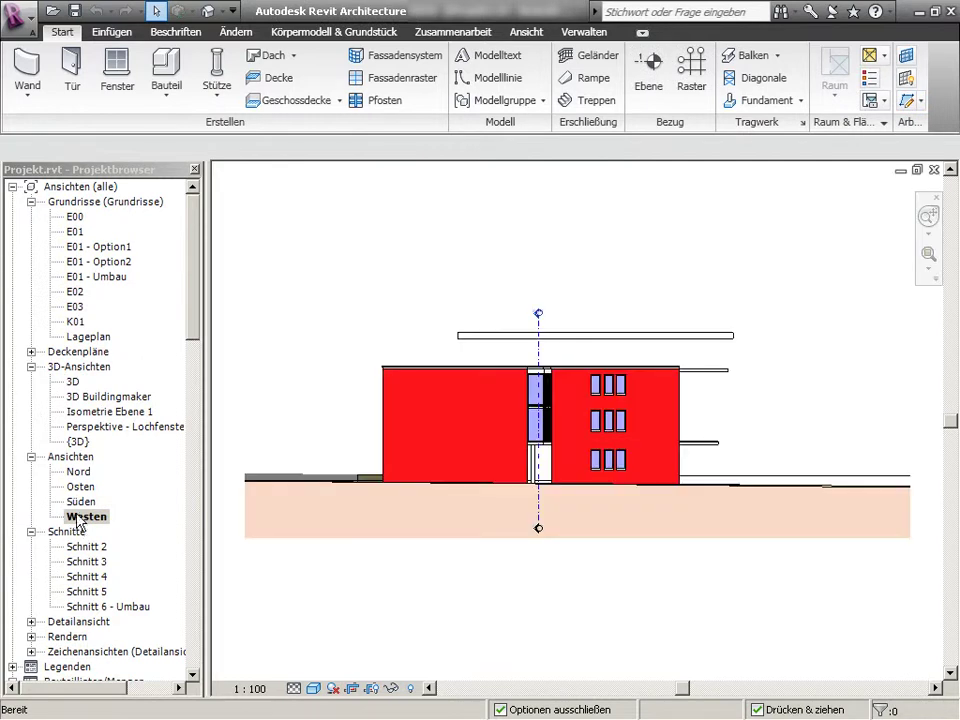
pyautogui.doubleClick(81, 502)
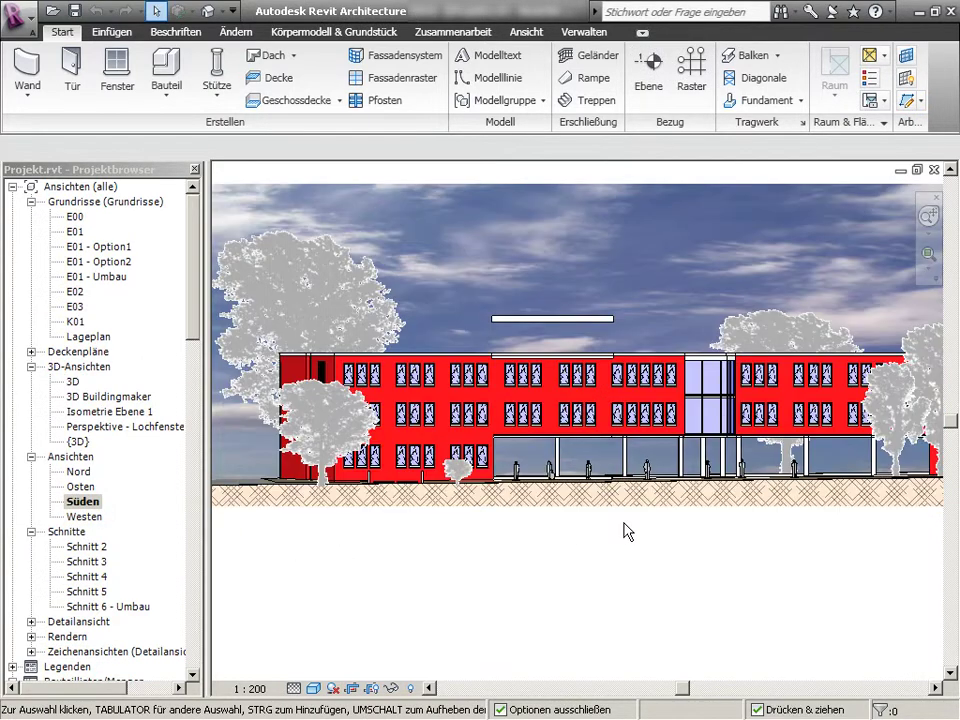
# Lower the {3D} section box top and zoom in on the cut floor from above.
pyautogui.doubleClick(78, 441)
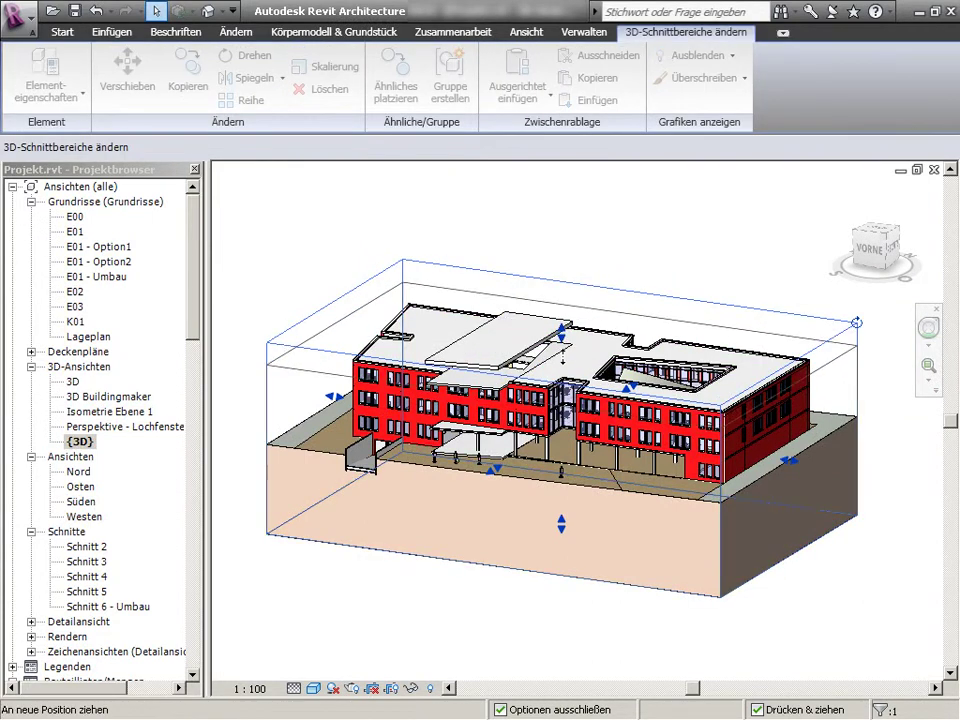
pyautogui.moveTo(697, 302); pyautogui.dragTo(697, 332)
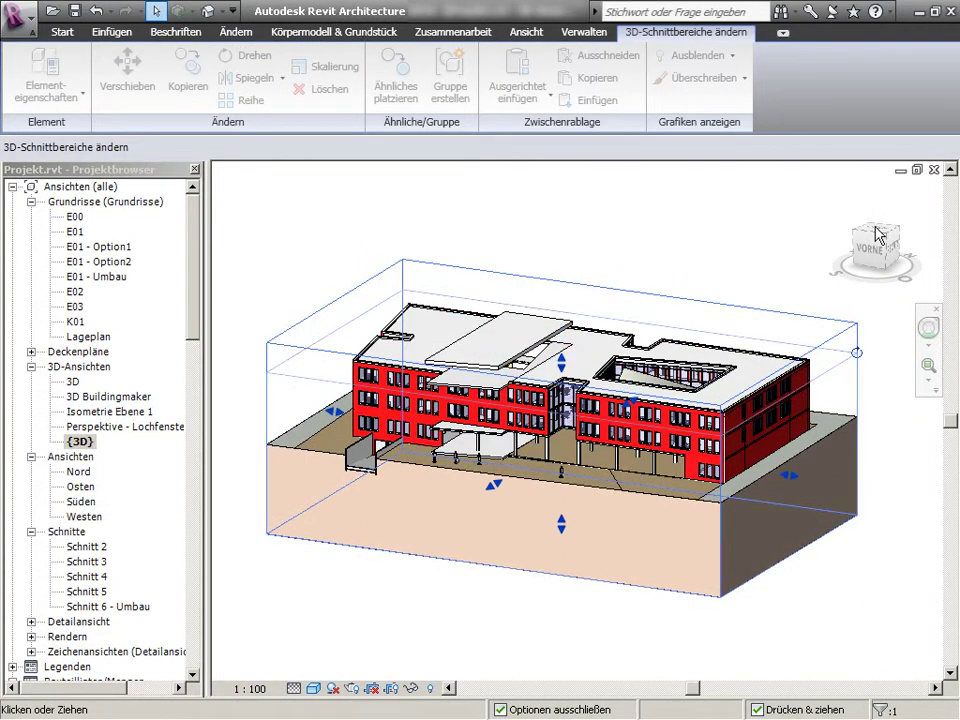
pyautogui.click(877, 233)
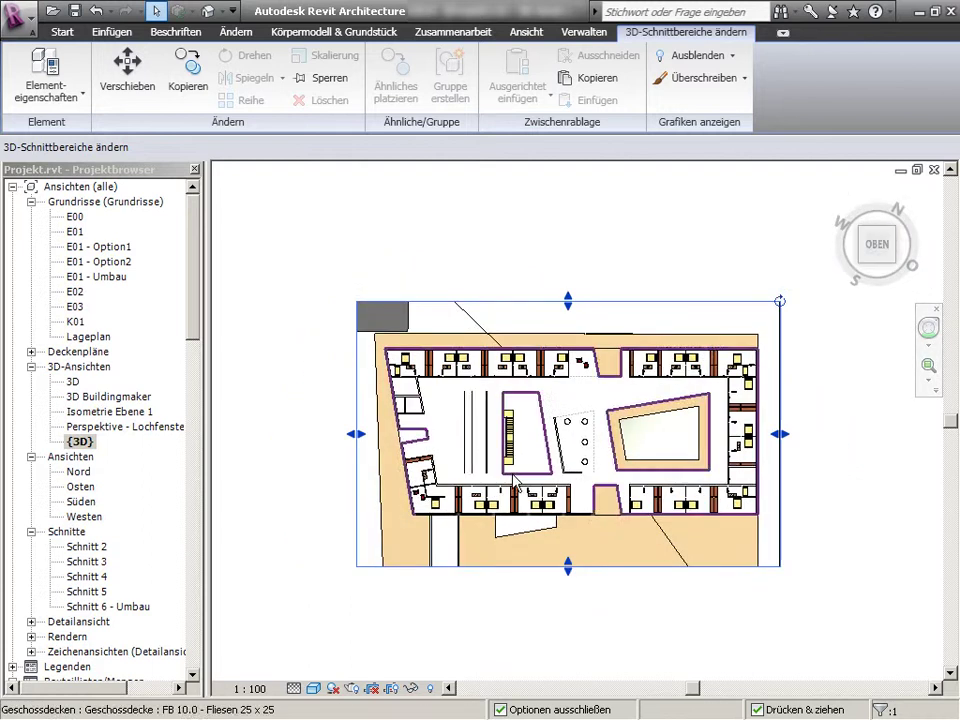
pyautogui.scroll(4, 455, 415)
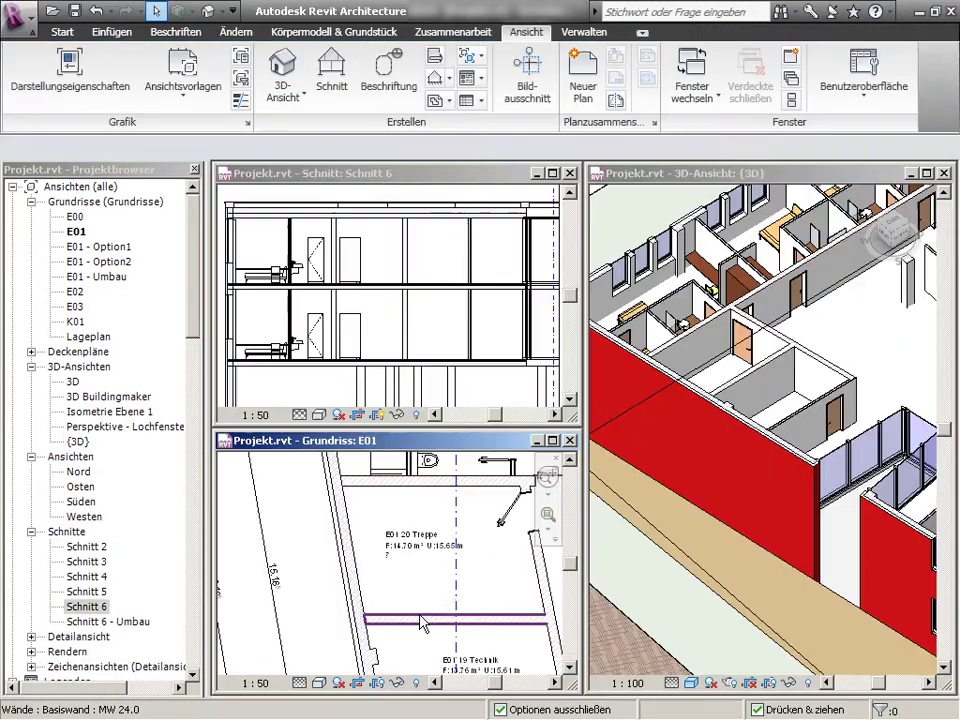
# Move the stair room wall from 3.25 to 3 m, then start a new GK 12.5 wall.
pyautogui.click(420, 615)
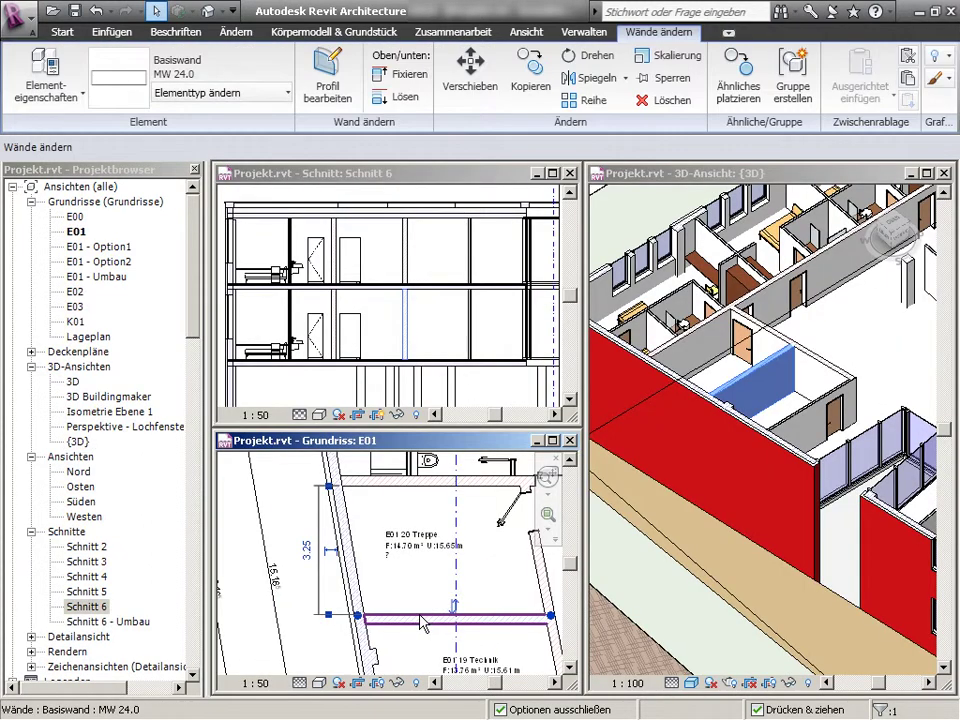
pyautogui.click(307, 550)
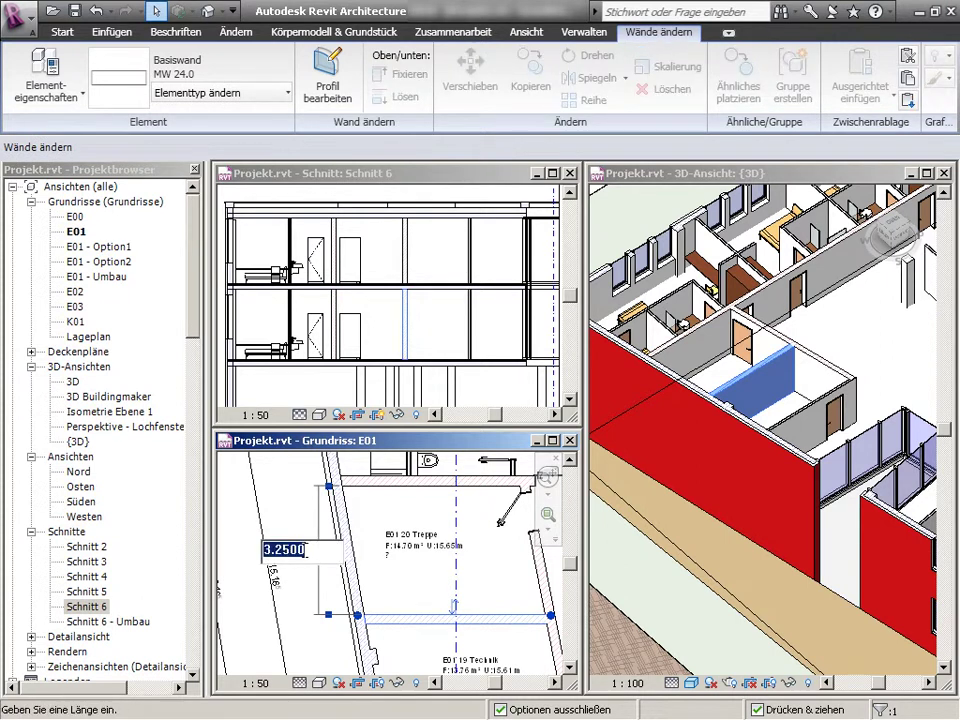
pyautogui.write('3')
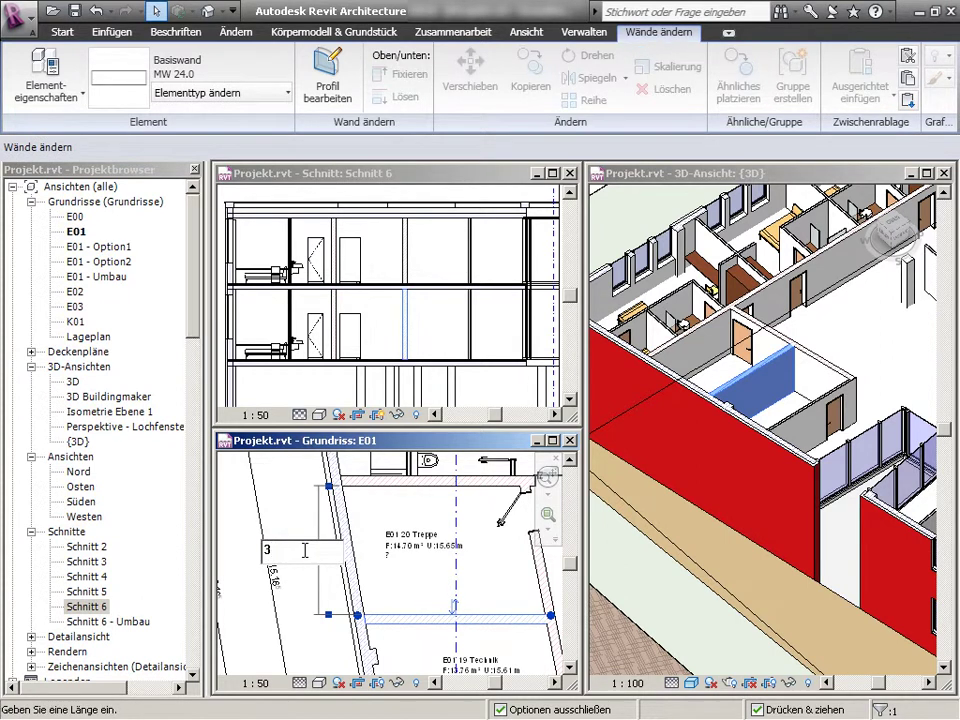
pyautogui.press('Return')
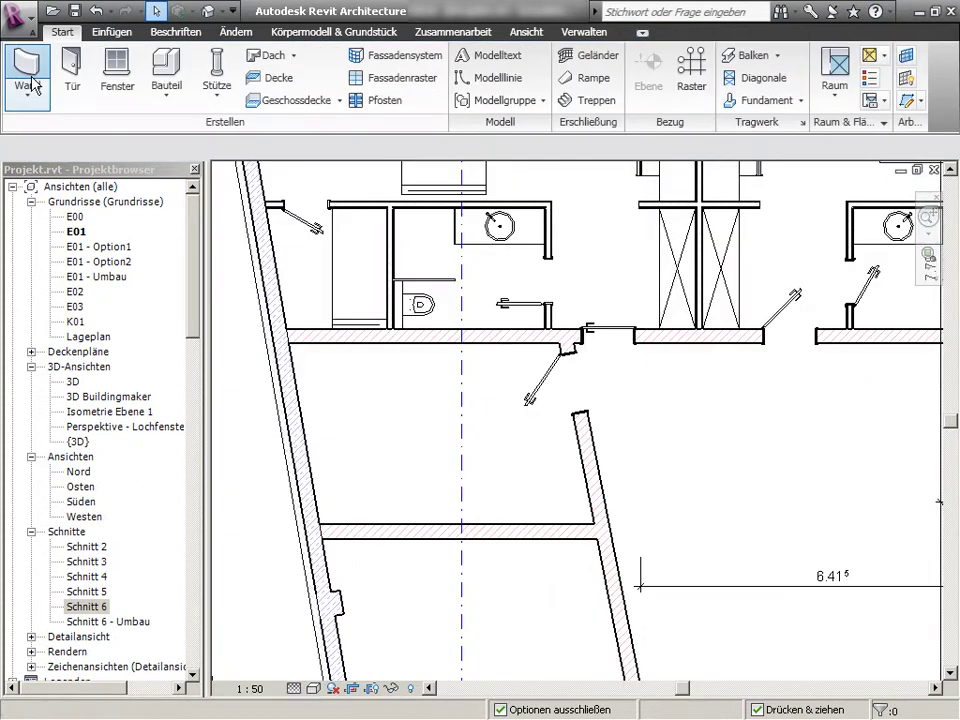
pyautogui.click(26, 62)
pyautogui.click(378, 388)
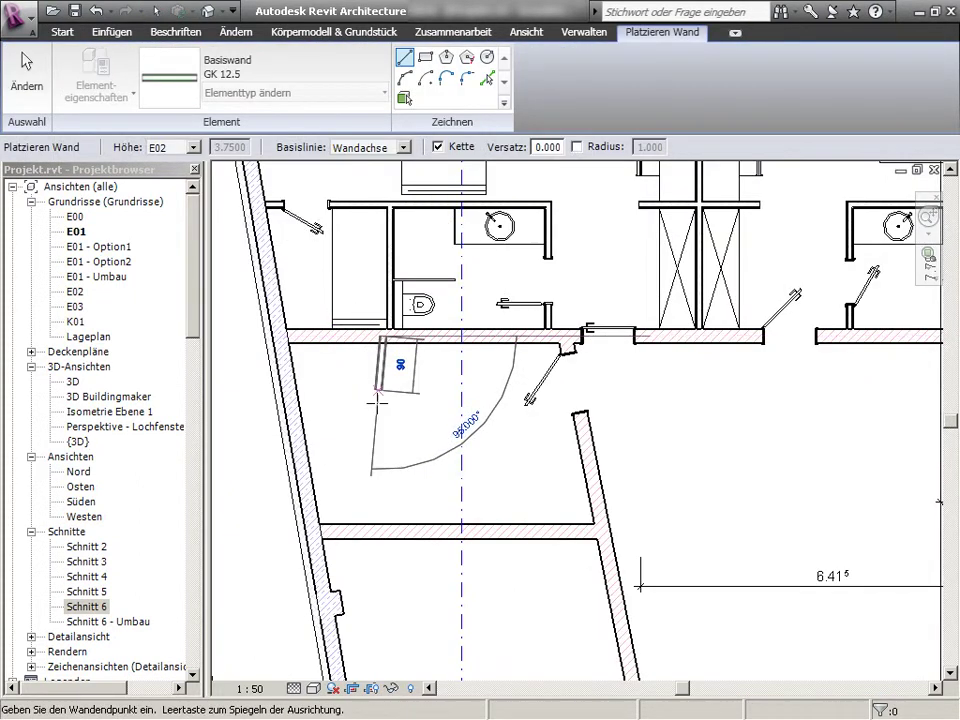
# Finish the new E01 wall and place a flipped Tür door in it.
pyautogui.click(353, 508)
pyautogui.press('Escape')
pyautogui.press('Escape')
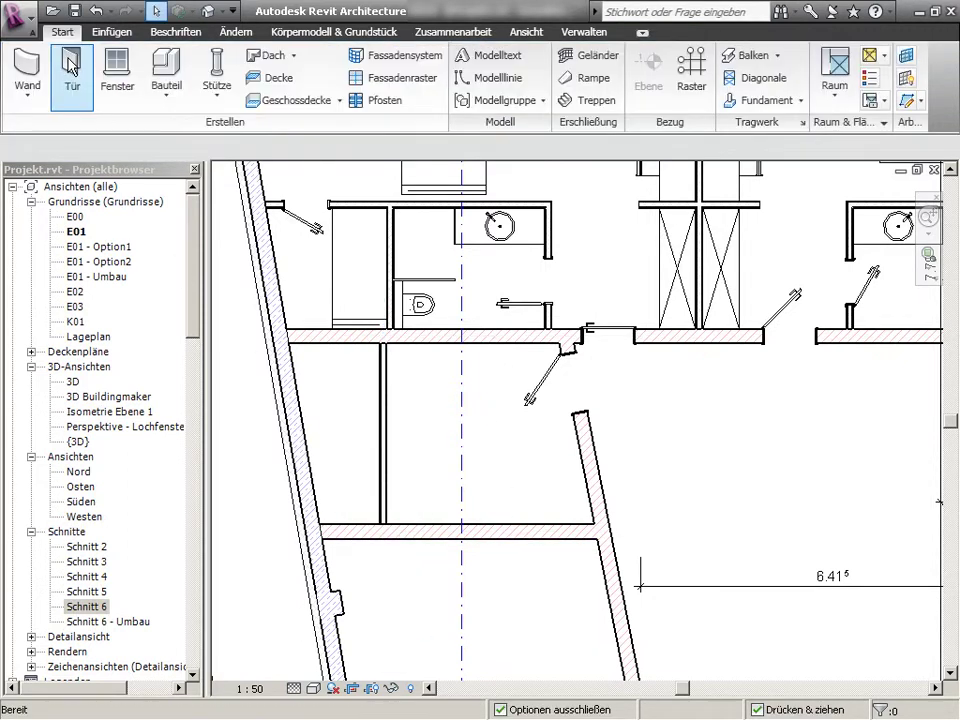
pyautogui.click(70, 64)
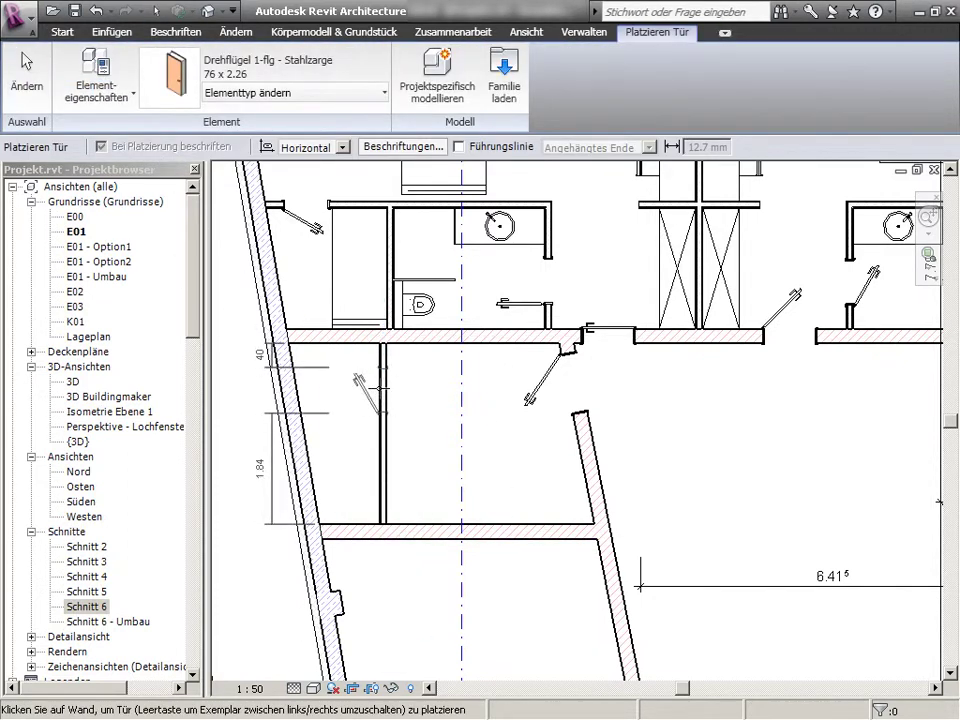
pyautogui.press('space')
pyautogui.click(372, 392)
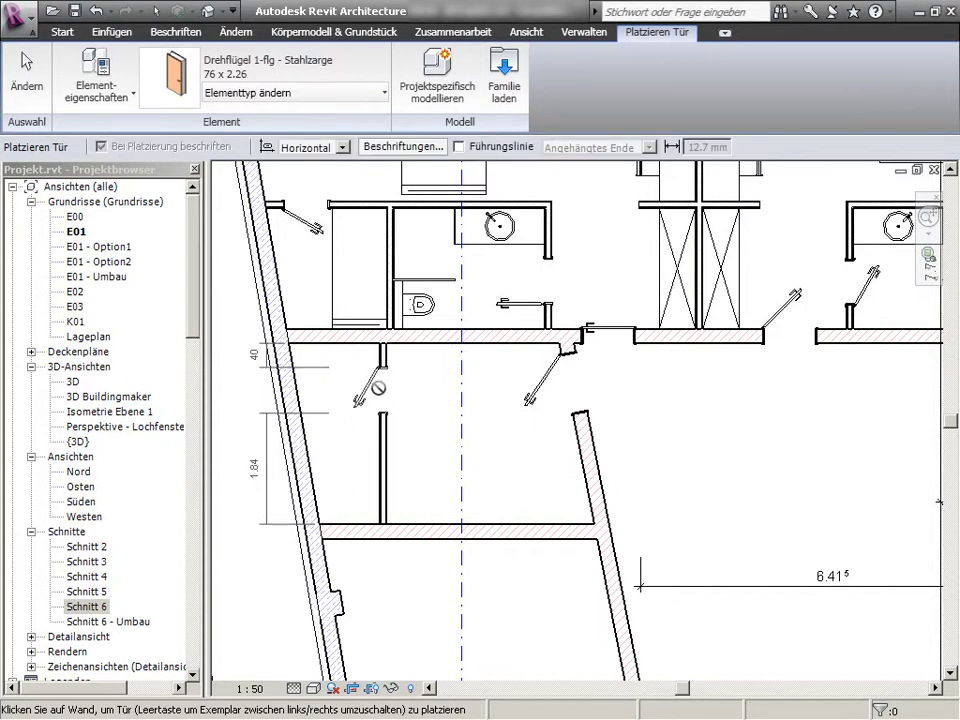
pyautogui.press('Escape')
pyautogui.press('Escape')
pyautogui.click(372, 392)
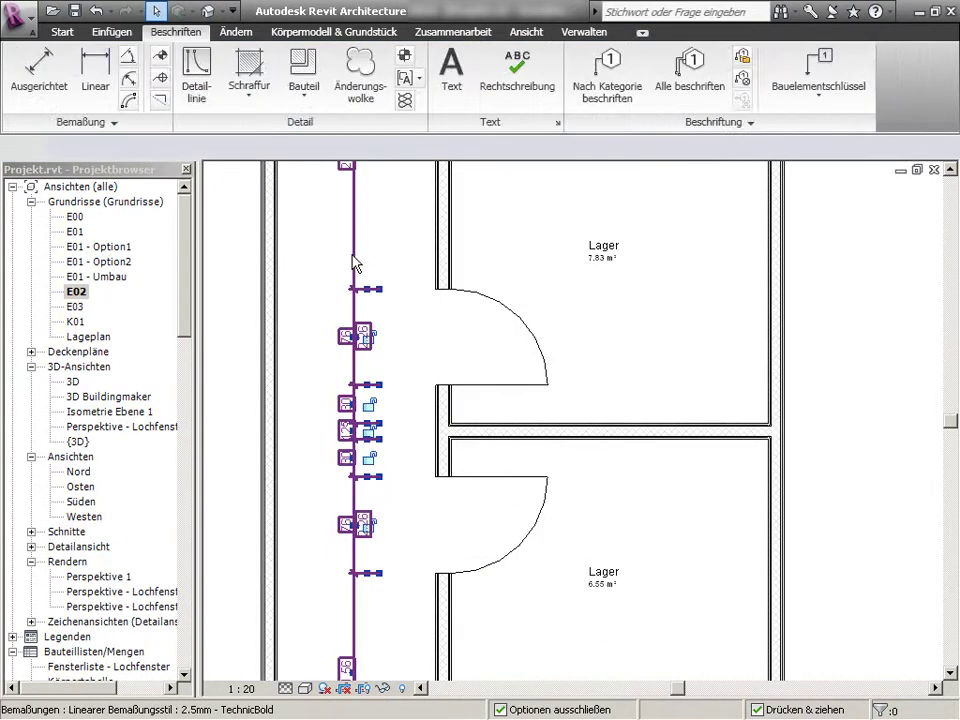
# Lock the 30 dimension in E02 and drag the Lager partition down (9.13 m² / 5.25 m²).
pyautogui.click(356, 261)
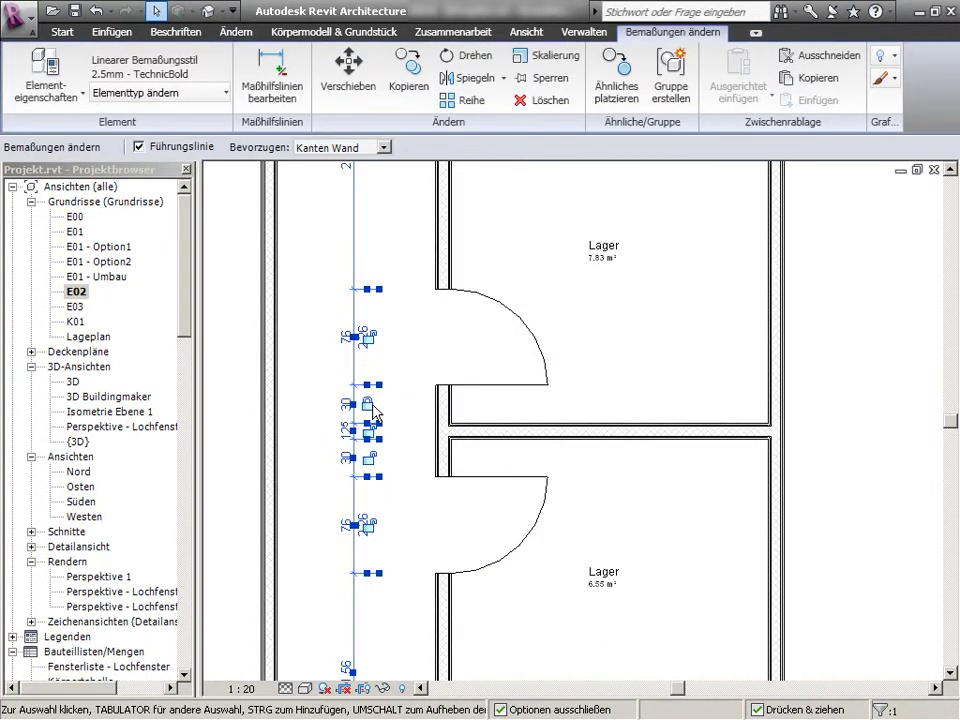
pyautogui.click(368, 457)
pyautogui.click(664, 510)
pyautogui.click(676, 428)
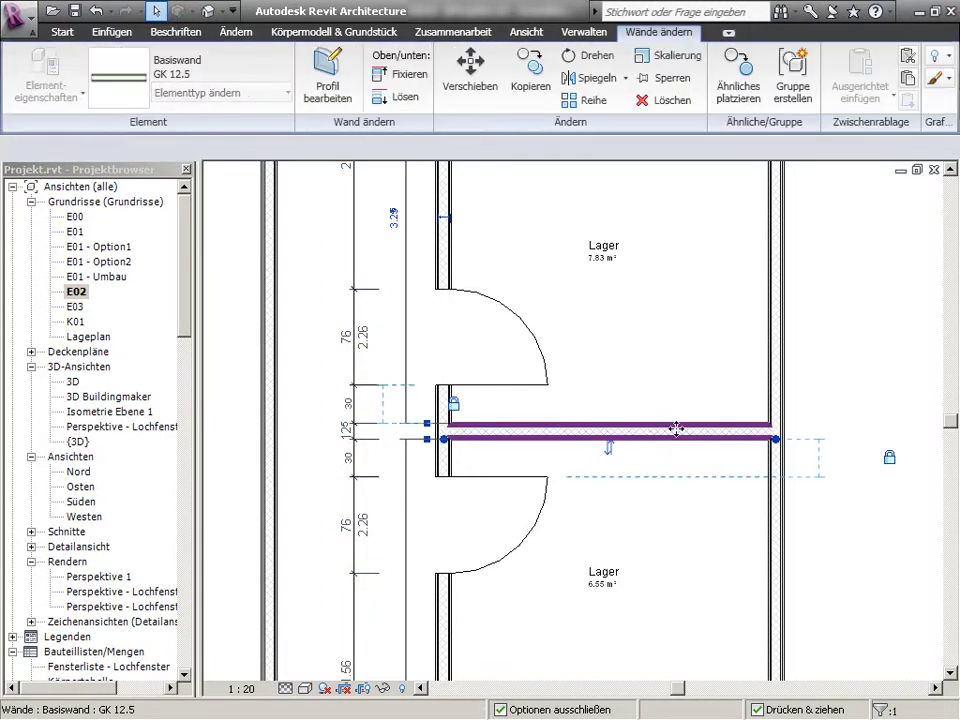
pyautogui.moveTo(676, 428); pyautogui.dragTo(676, 496)
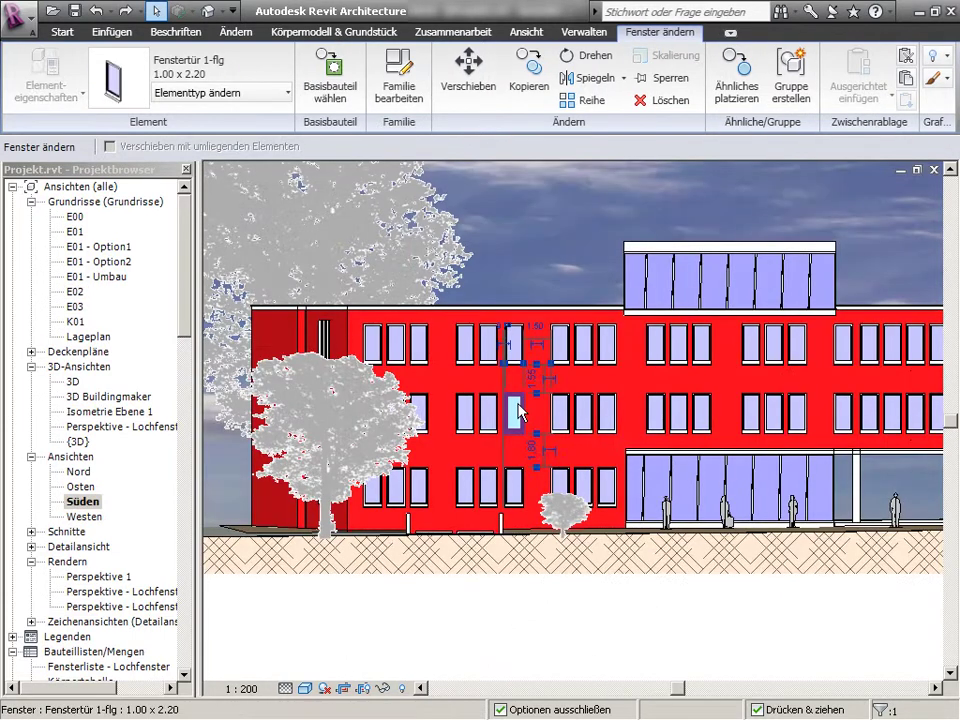
# Select all instances of the window type, then set schedule row 6's Familie to Fenstertür 1-flg.
pyautogui.rightClick(521, 404)
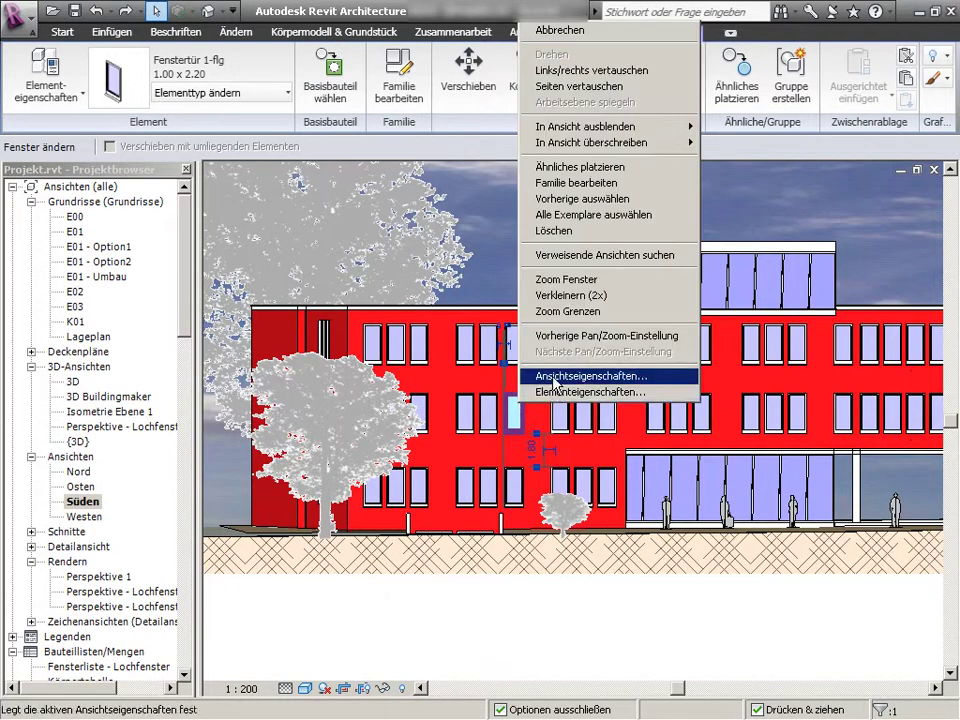
pyautogui.click(620, 216)
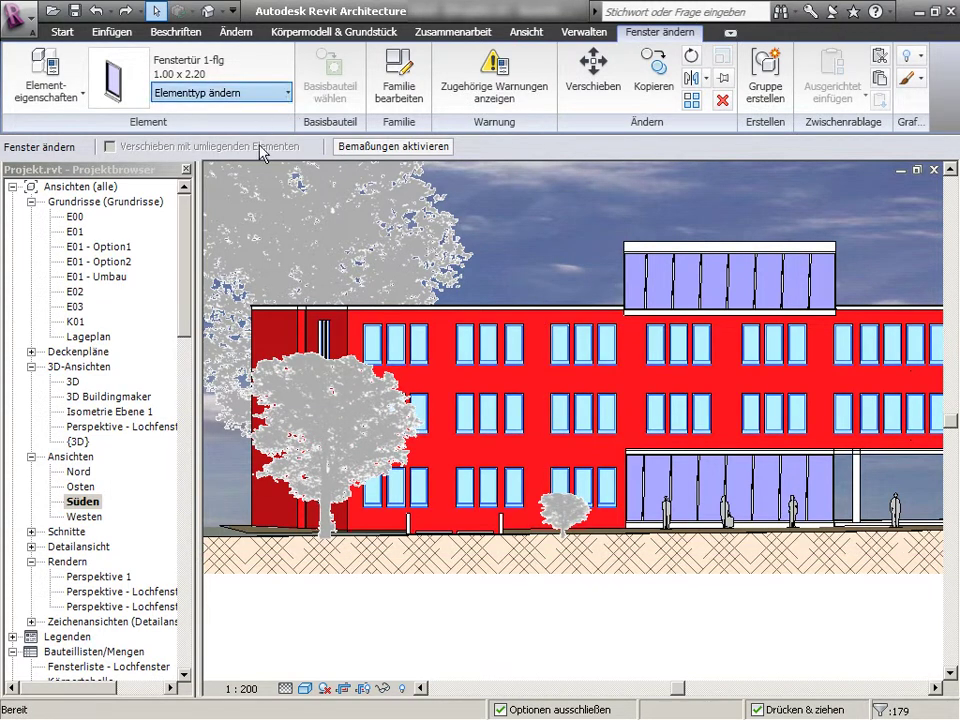
pyautogui.press('Escape')
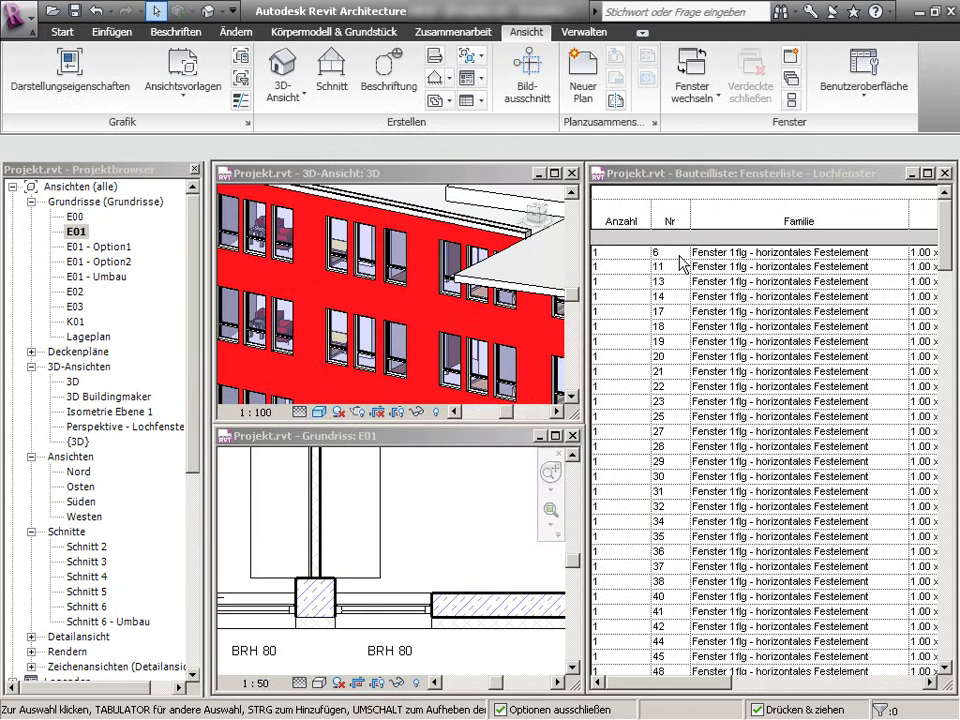
pyautogui.click(678, 255)
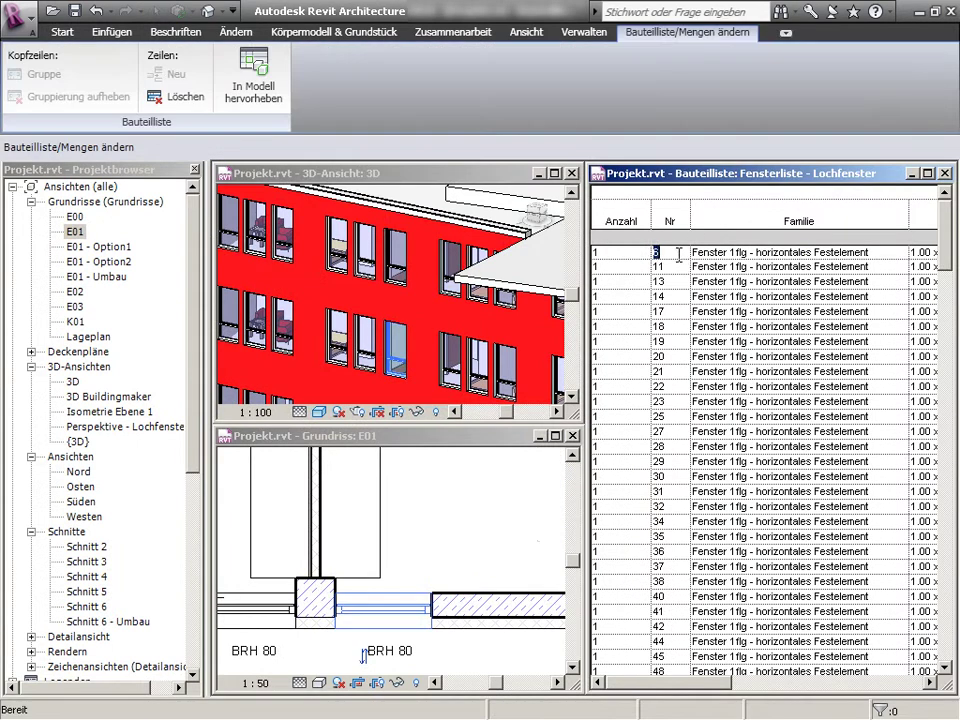
pyautogui.write('6')
pyautogui.click(896, 254)
pyautogui.click(899, 252)
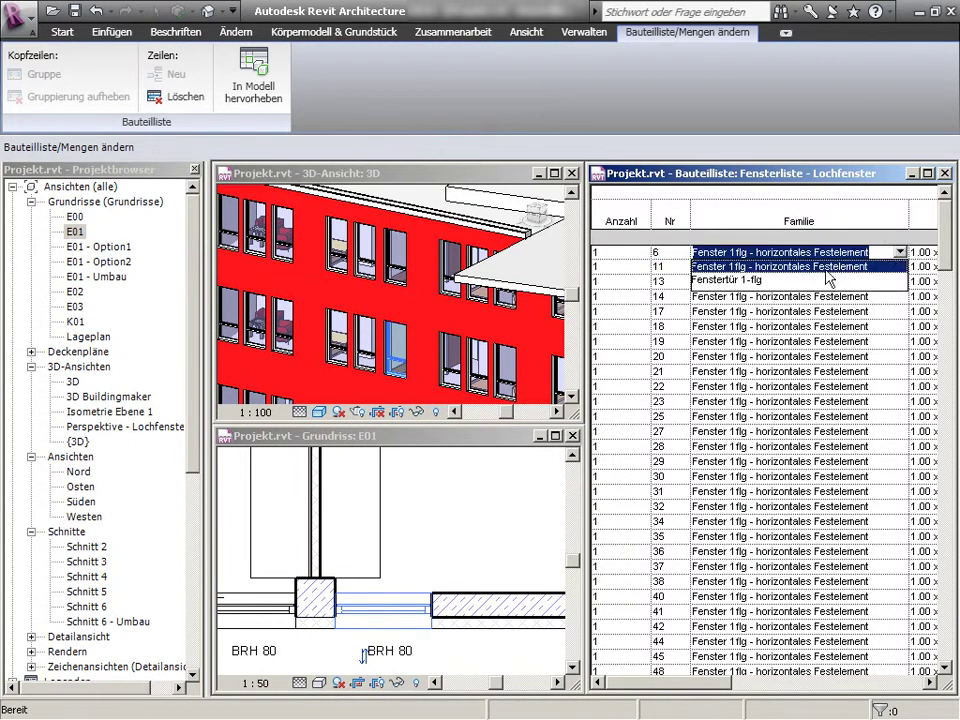
pyautogui.click(755, 281)
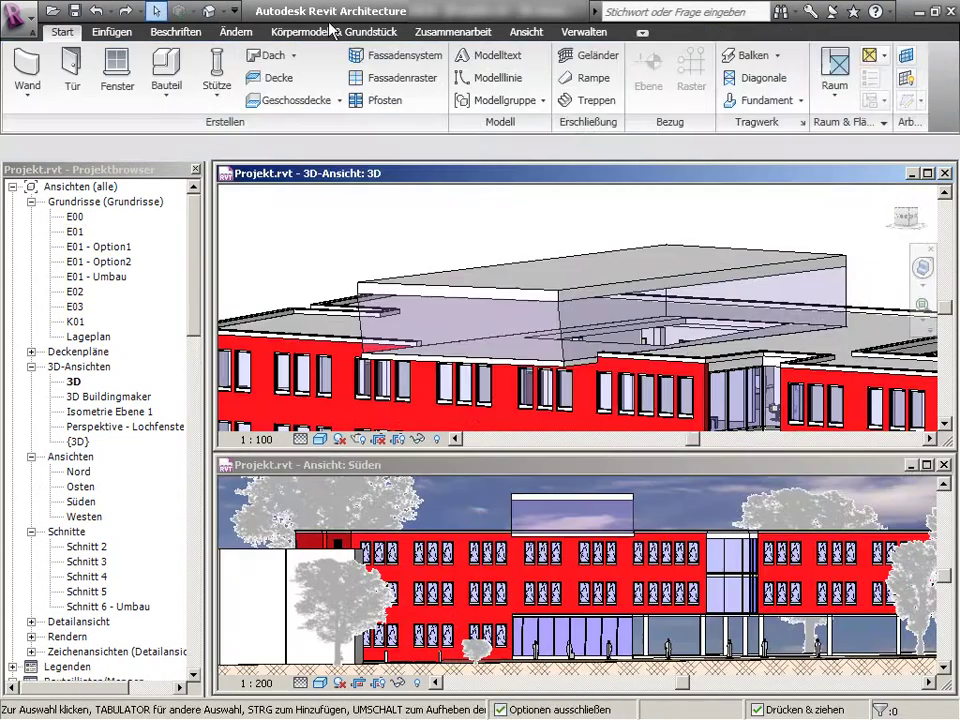
# Apply a 1.75 Vertikal curtain system to the rooftop mass face via Fassadensystem über Fläche.
pyautogui.click(334, 31)
pyautogui.click(186, 101)
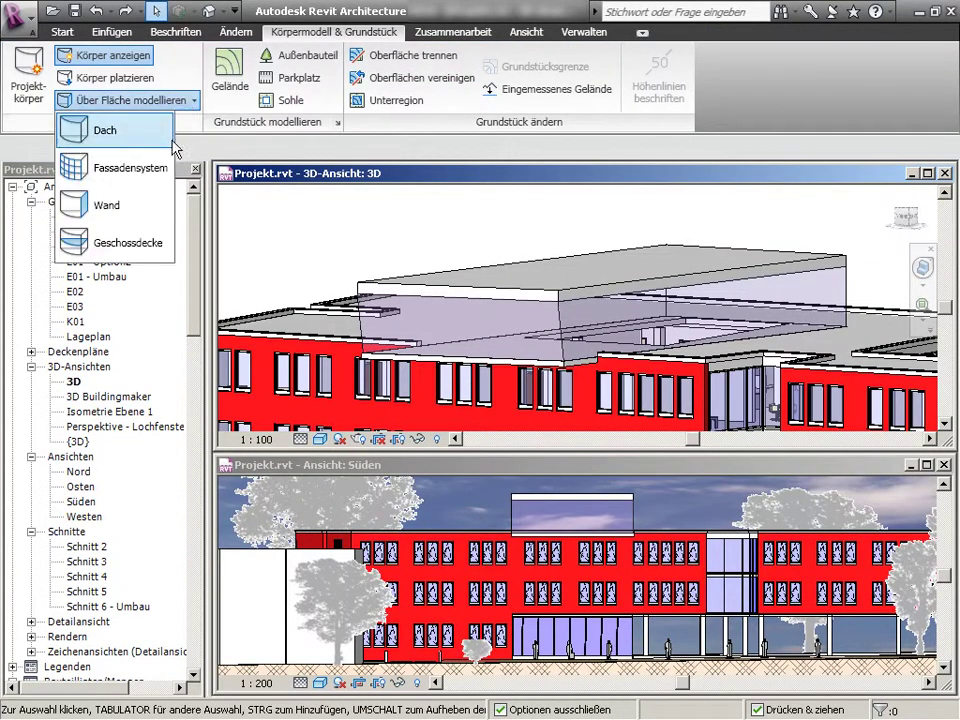
pyautogui.click(124, 135)
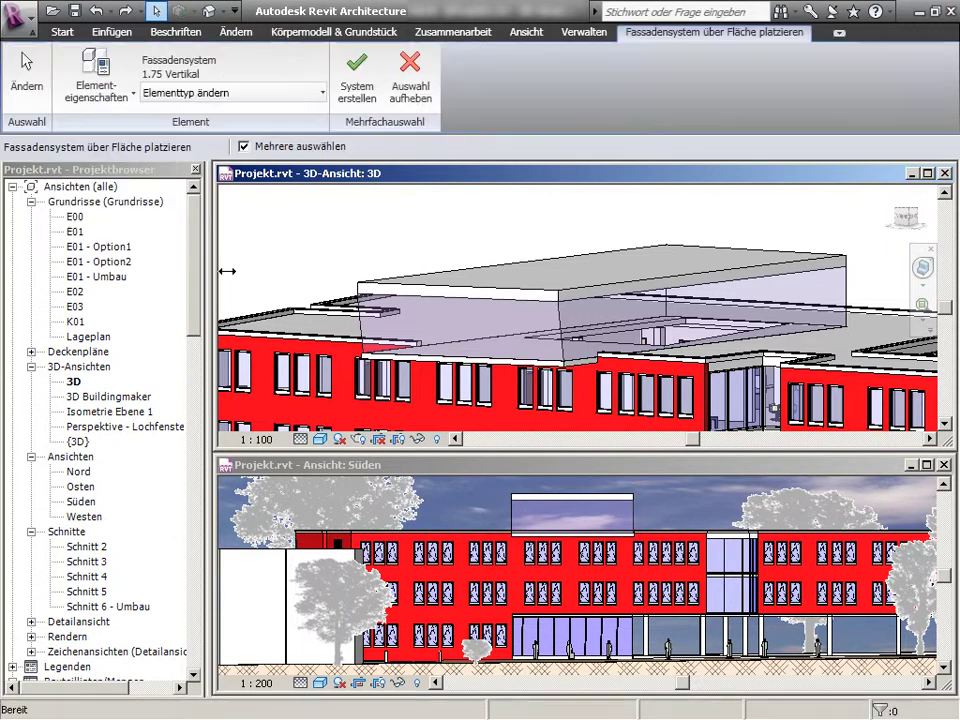
pyautogui.click(358, 330)
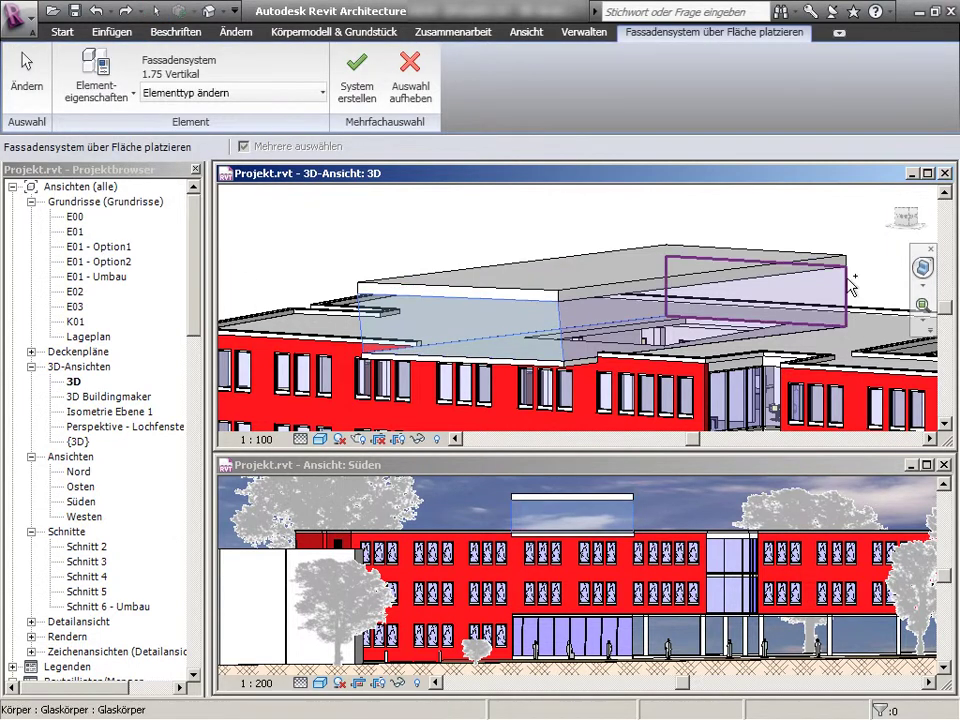
pyautogui.click(362, 78)
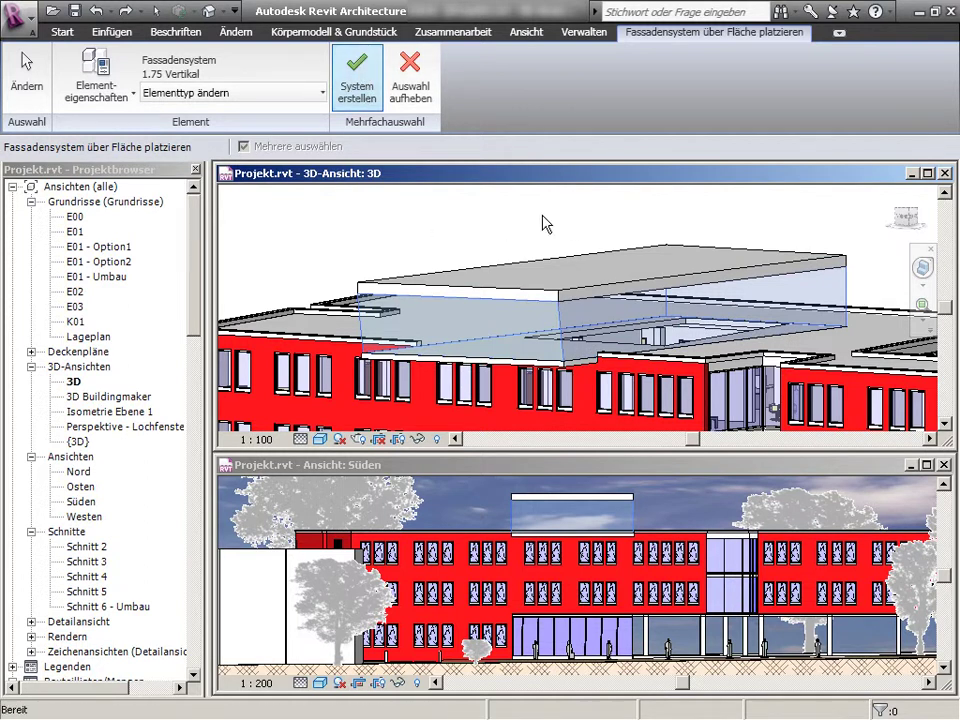
pyautogui.press('Escape')
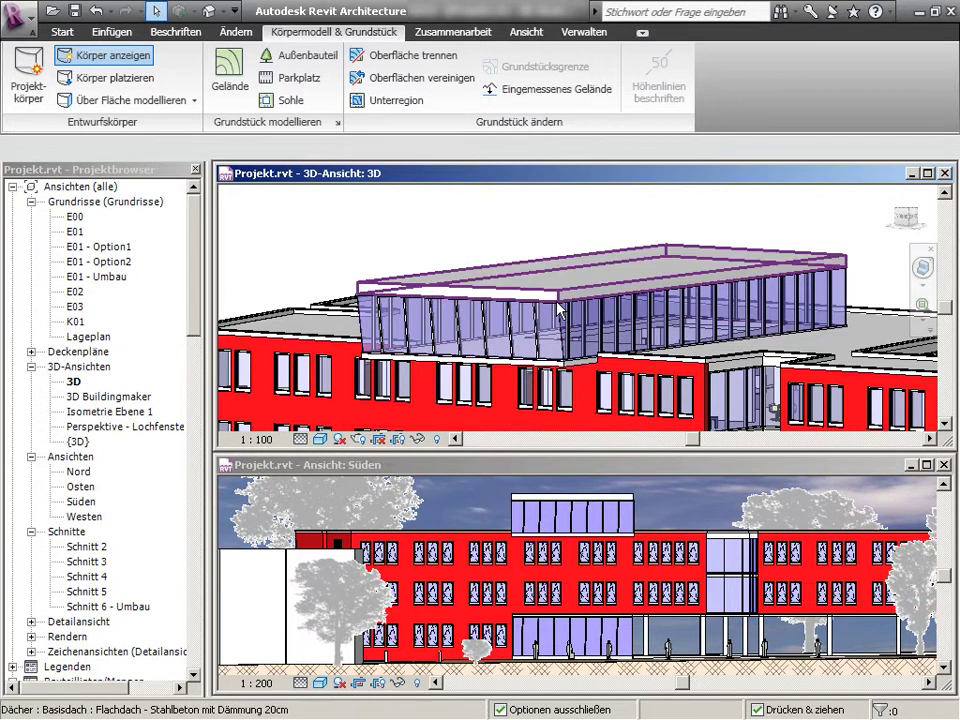
# Edit the rooftop mass in place and raise a top corner to 4.6.
pyautogui.click(557, 307)
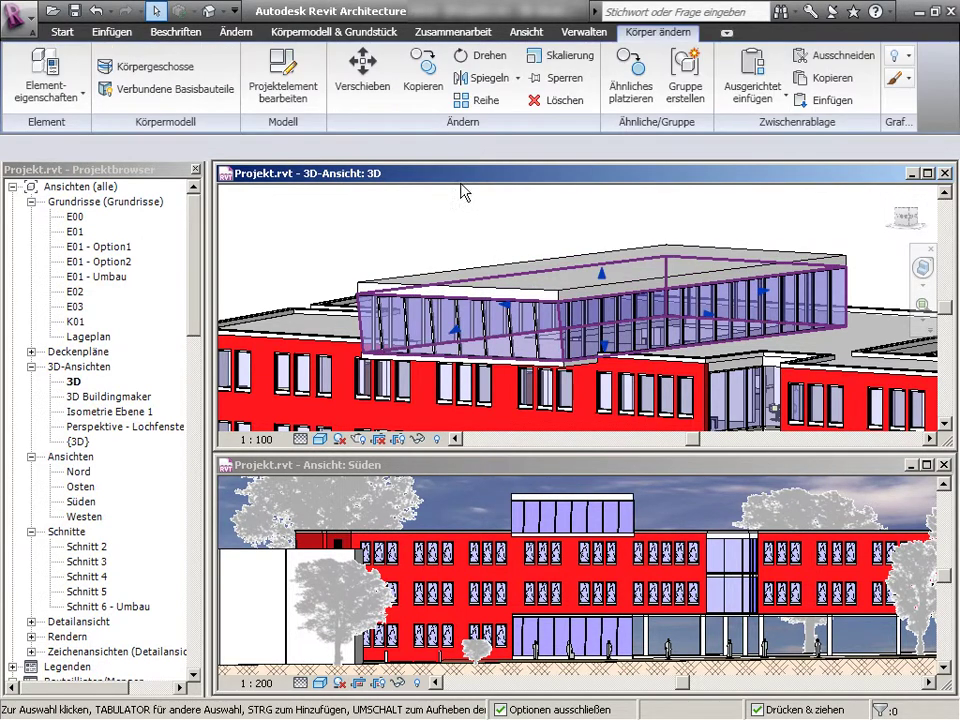
pyautogui.click(308, 83)
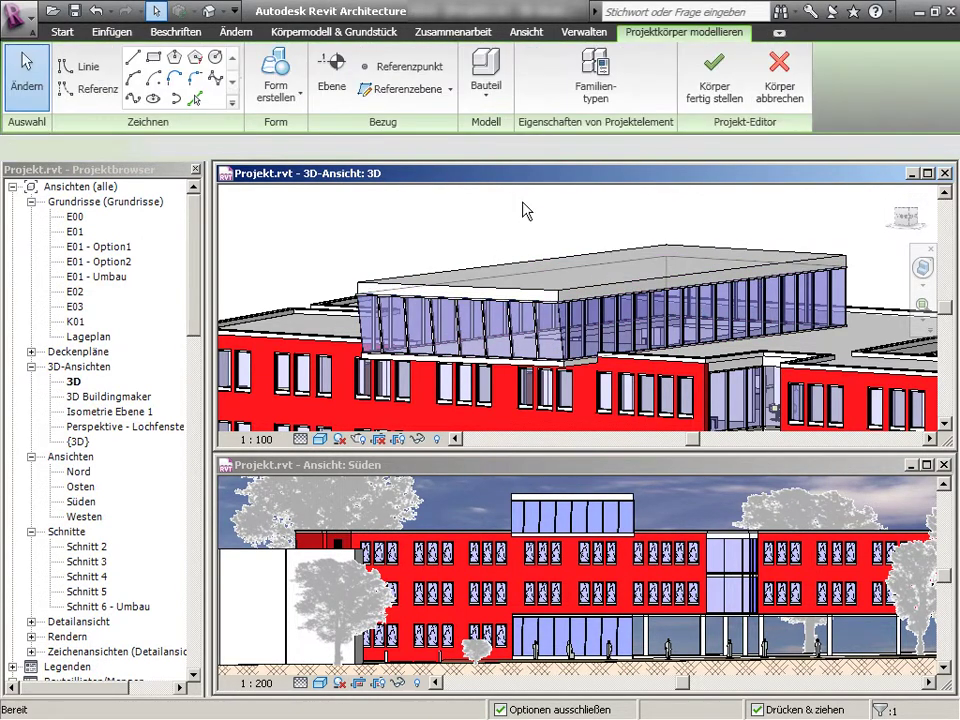
pyautogui.click(557, 304)
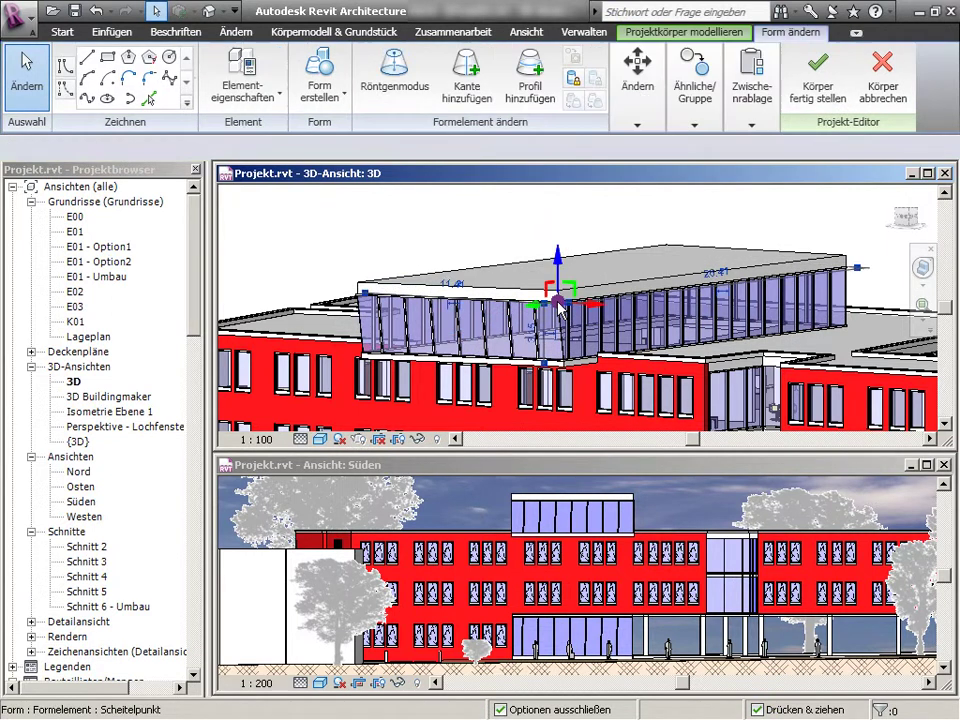
pyautogui.click(532, 330)
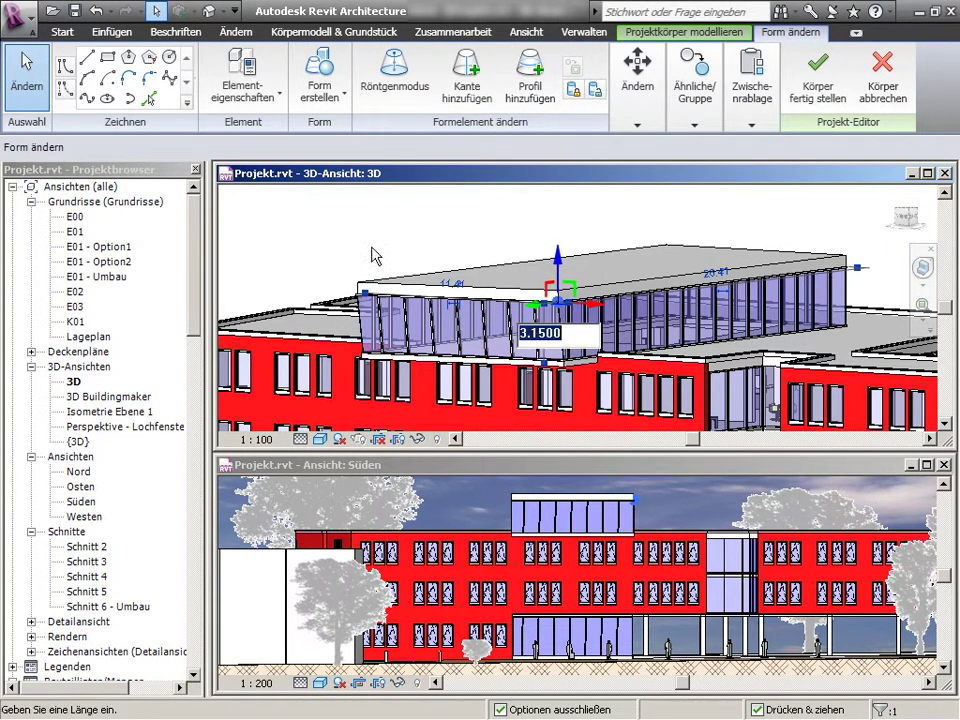
pyautogui.write('4.6')
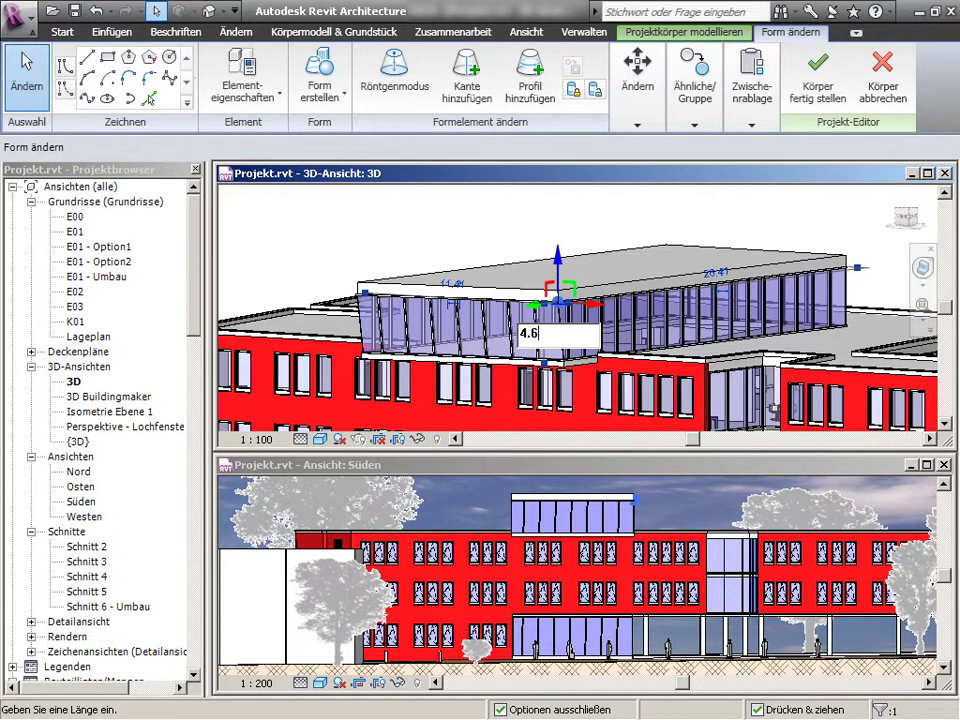
pyautogui.press('Return')
pyautogui.click(372, 221)
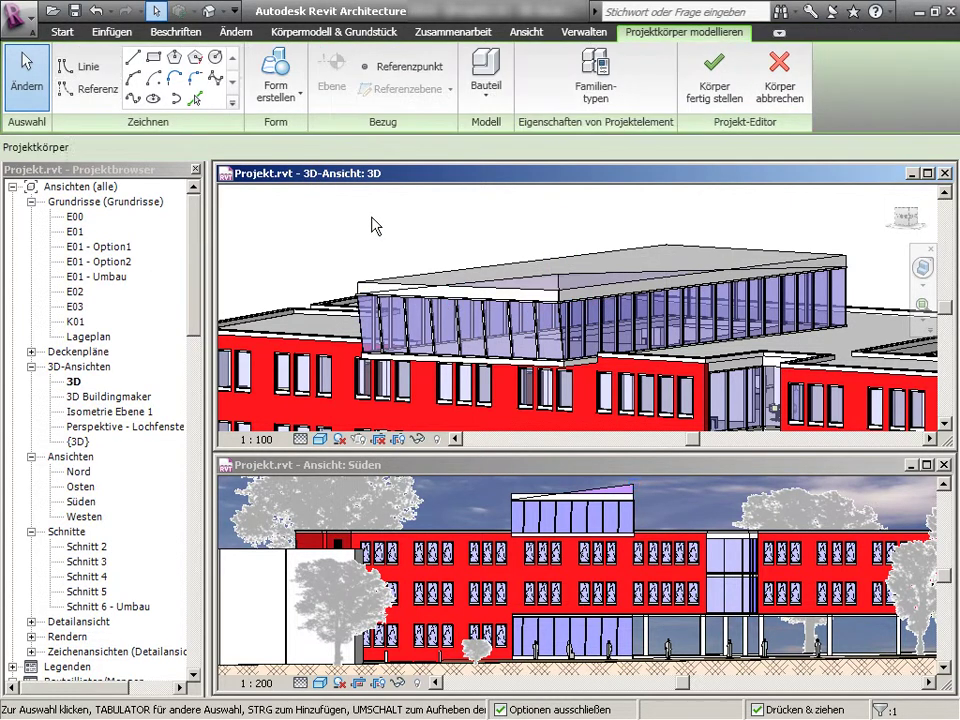
pyautogui.click(736, 72)
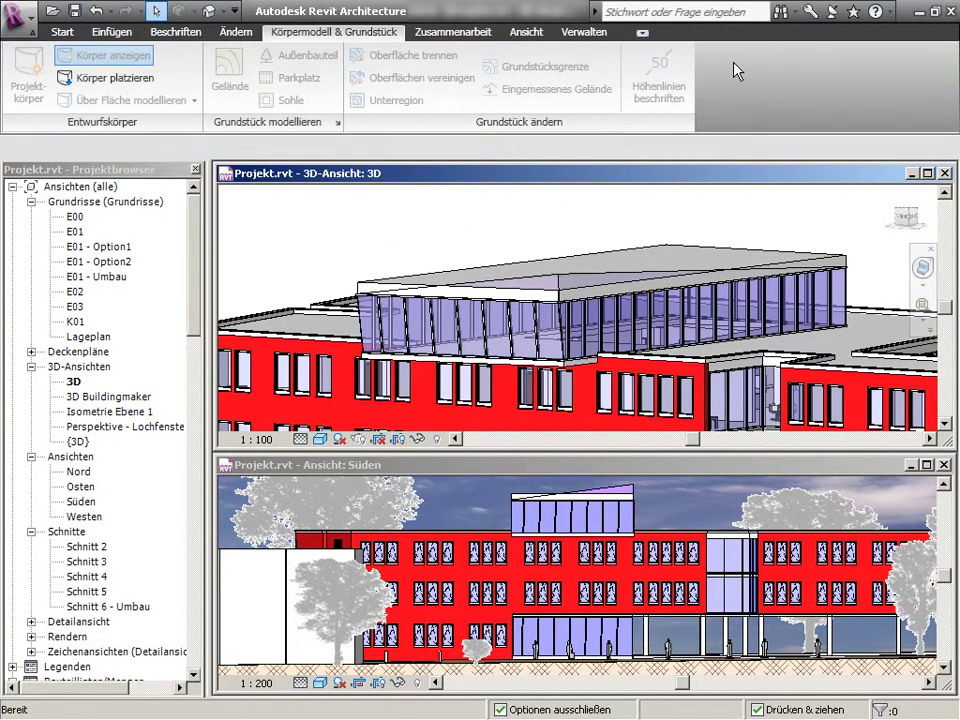
# Update the roof and curtain system on the mass to follow the new sloped face.
pyautogui.click(369, 284)
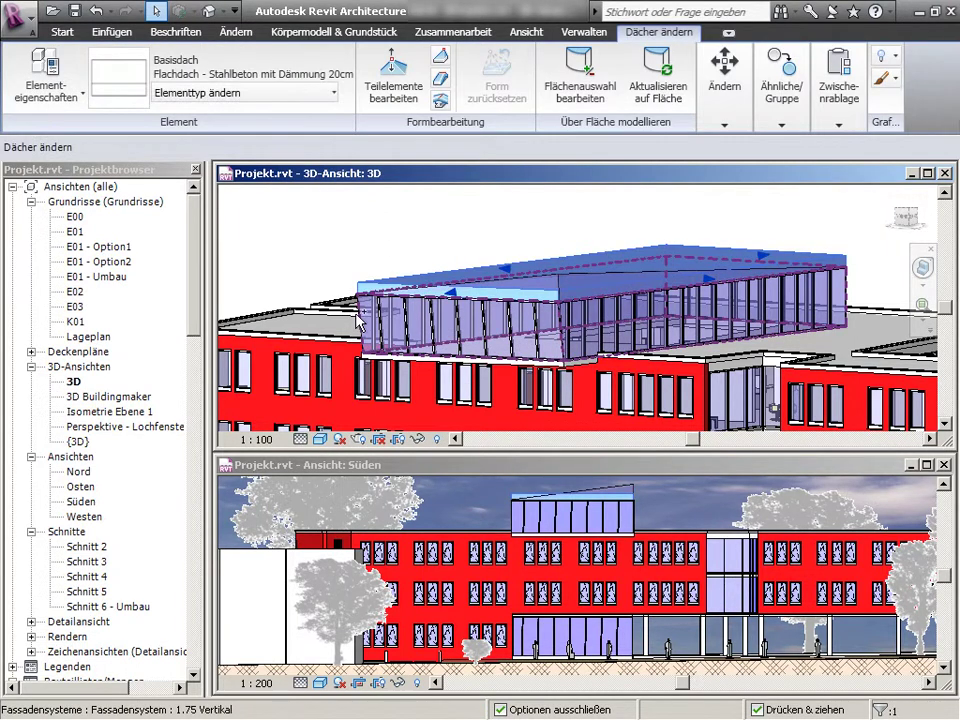
pyautogui.keyDown('ctrl'); pyautogui.click(360, 318); pyautogui.keyUp('ctrl')
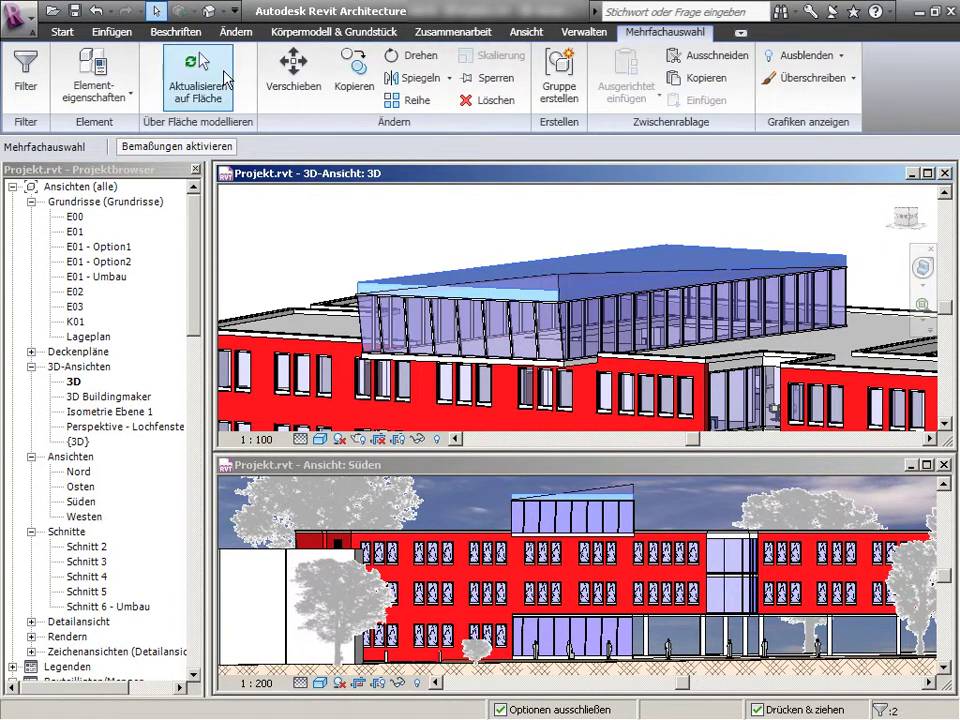
pyautogui.click(386, 238)
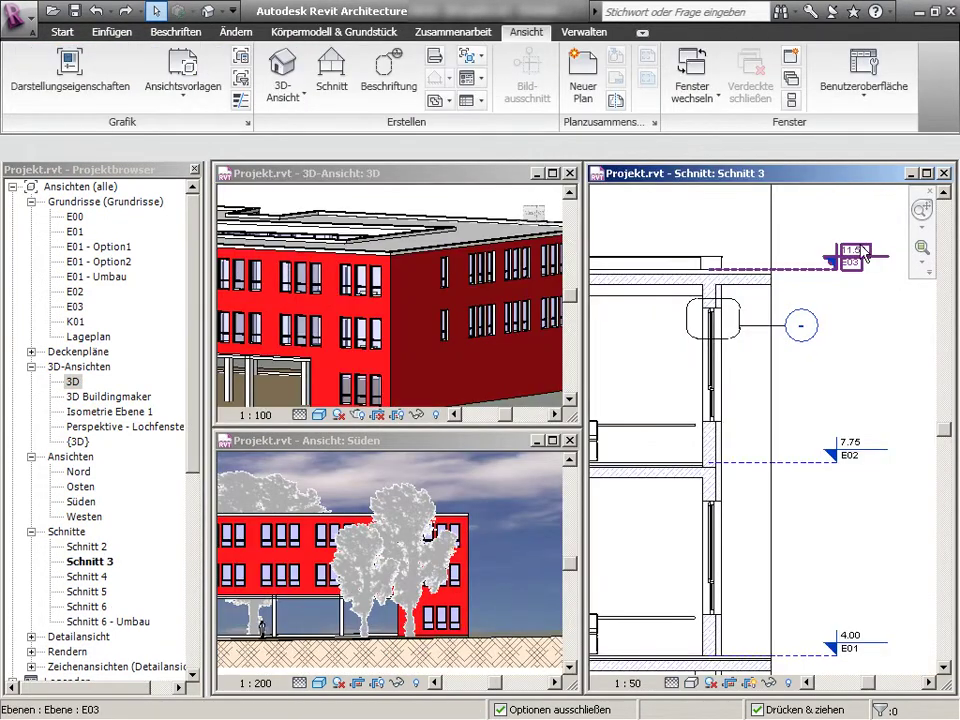
# Enter 13 as level E03's elevation directly on the Schnitt 3 level head.
pyautogui.doubleClick(855, 251)
pyautogui.write('13')
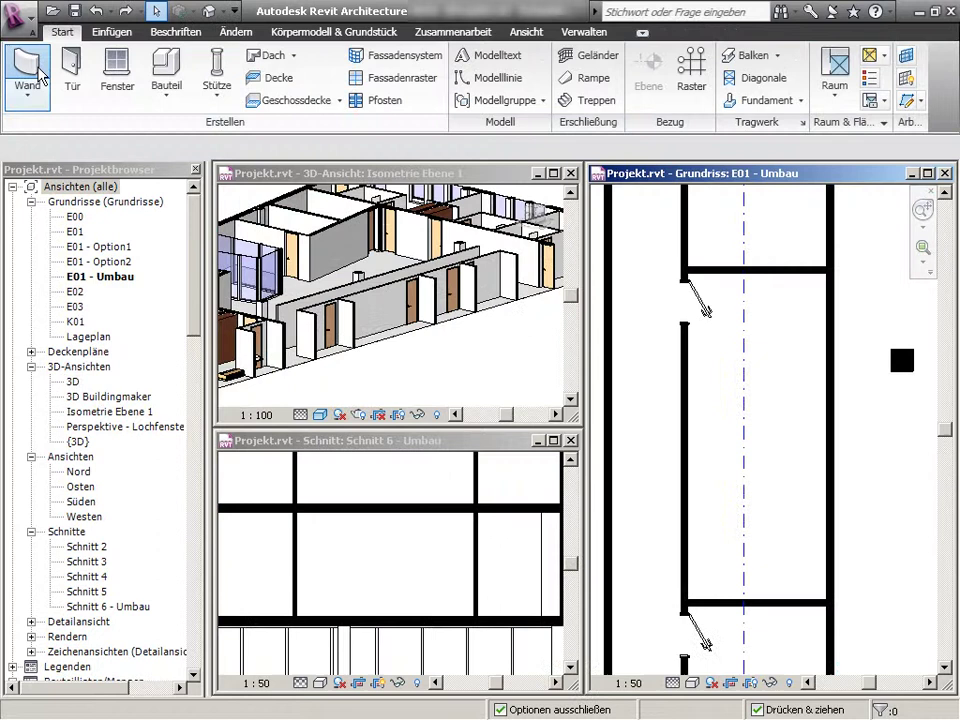
# Draw a GK 12.5 wall across the E01 - Umbau corridor.
pyautogui.click(22, 62)
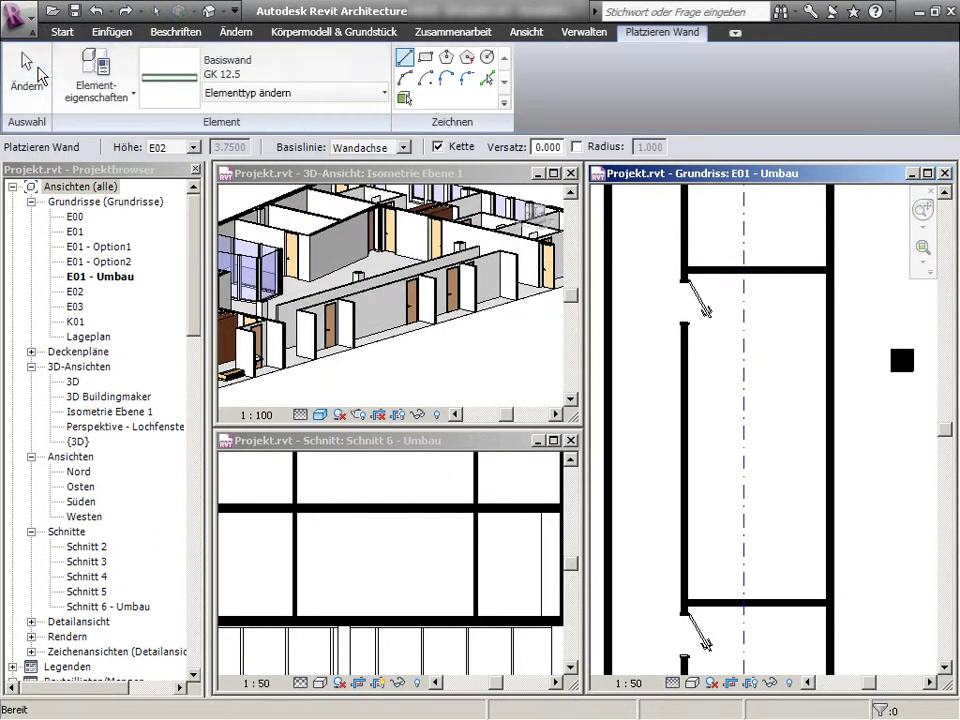
pyautogui.click(688, 432)
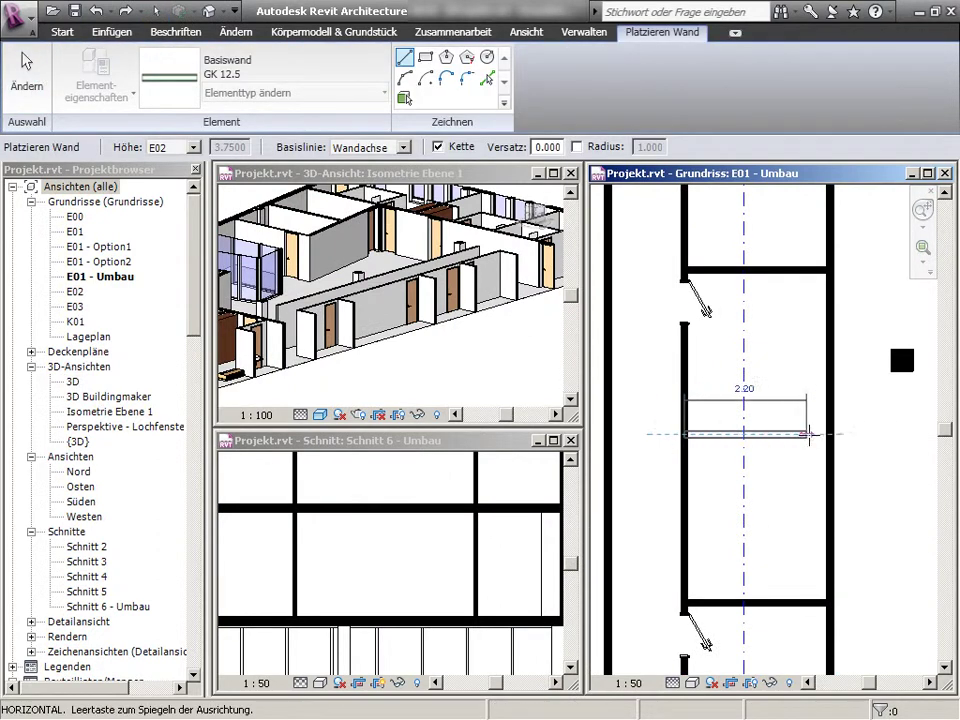
pyautogui.click(829, 433)
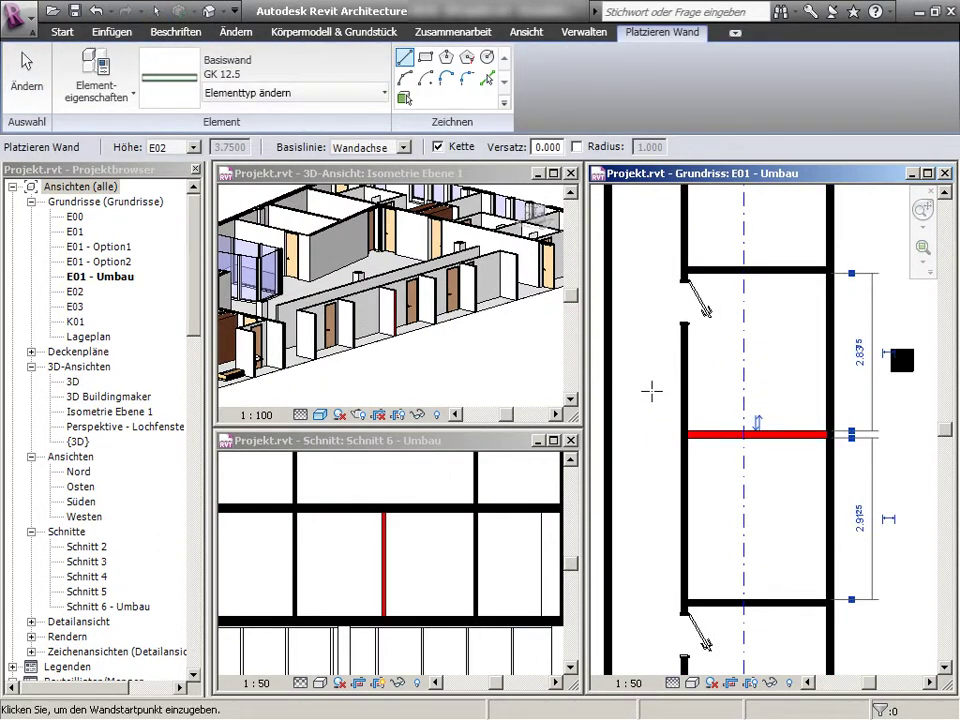
pyautogui.press('Escape')
pyautogui.press('Escape')
# Place two Stahlzarge doors on the left wall, above and below the new partition.
pyautogui.click(71, 76)
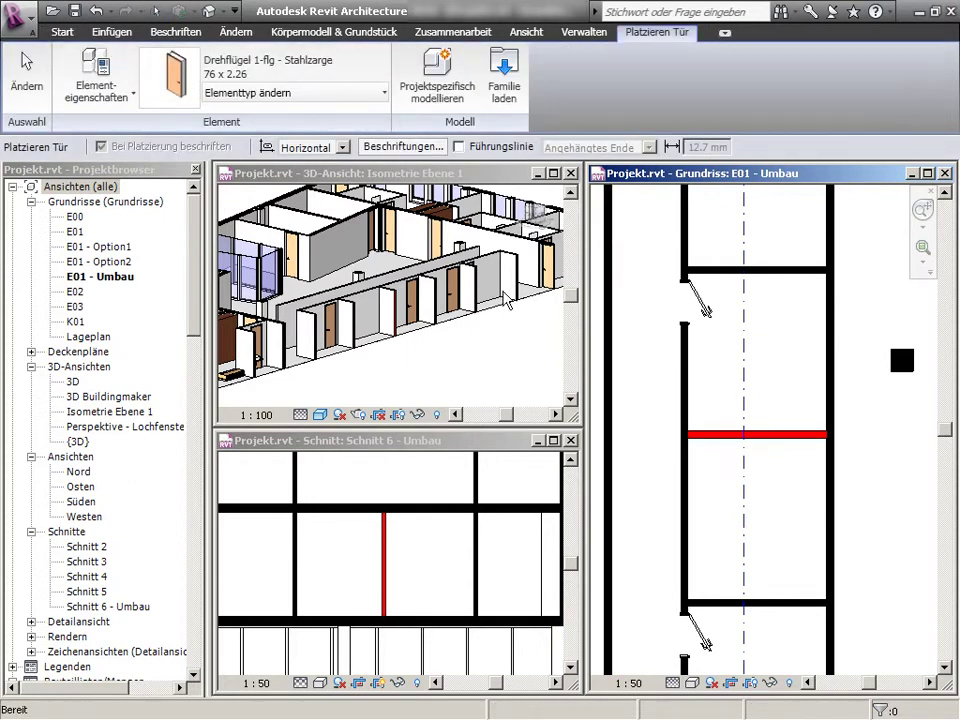
pyautogui.click(686, 396)
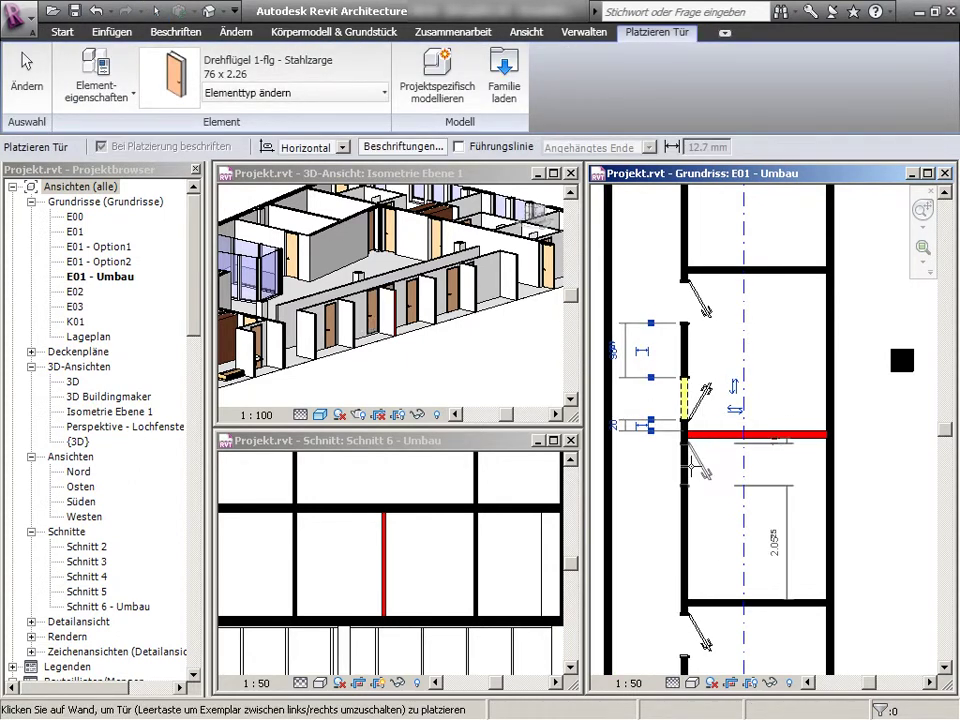
pyautogui.click(686, 468)
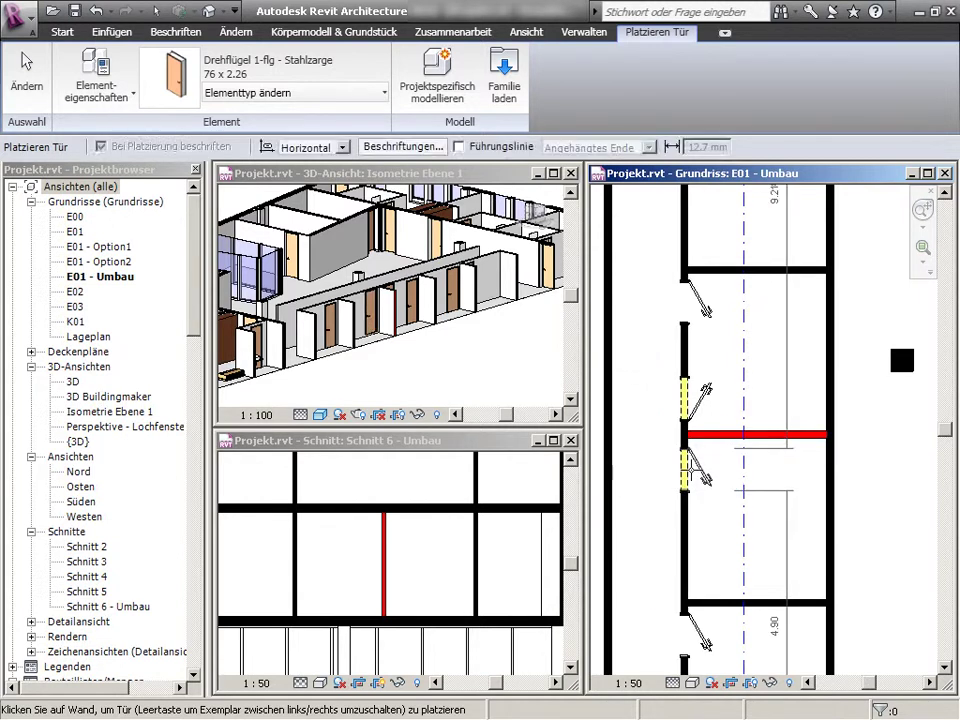
pyautogui.press('Escape')
# Demolish the upper existing door in E01 - Umbau with the Abbruch tool.
pyautogui.click(236, 31)
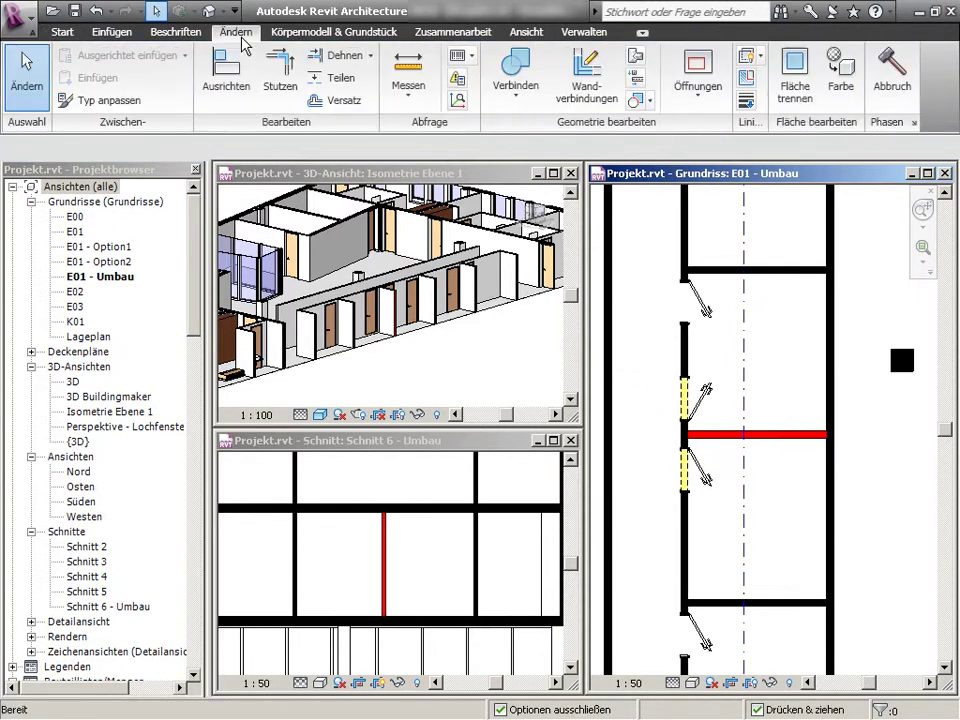
pyautogui.click(884, 76)
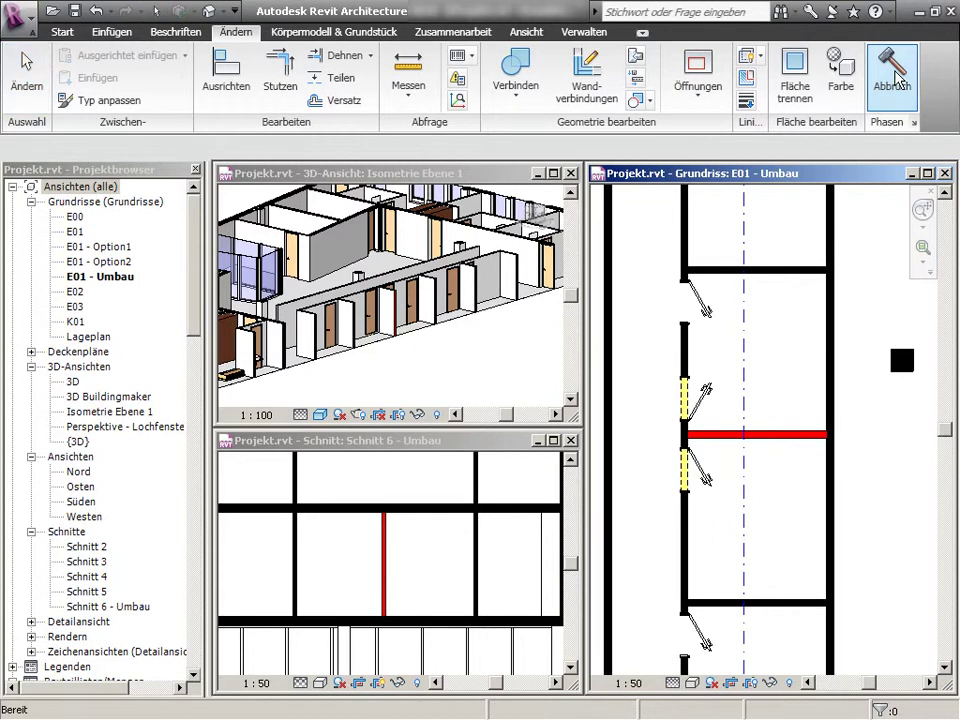
pyautogui.click(707, 314)
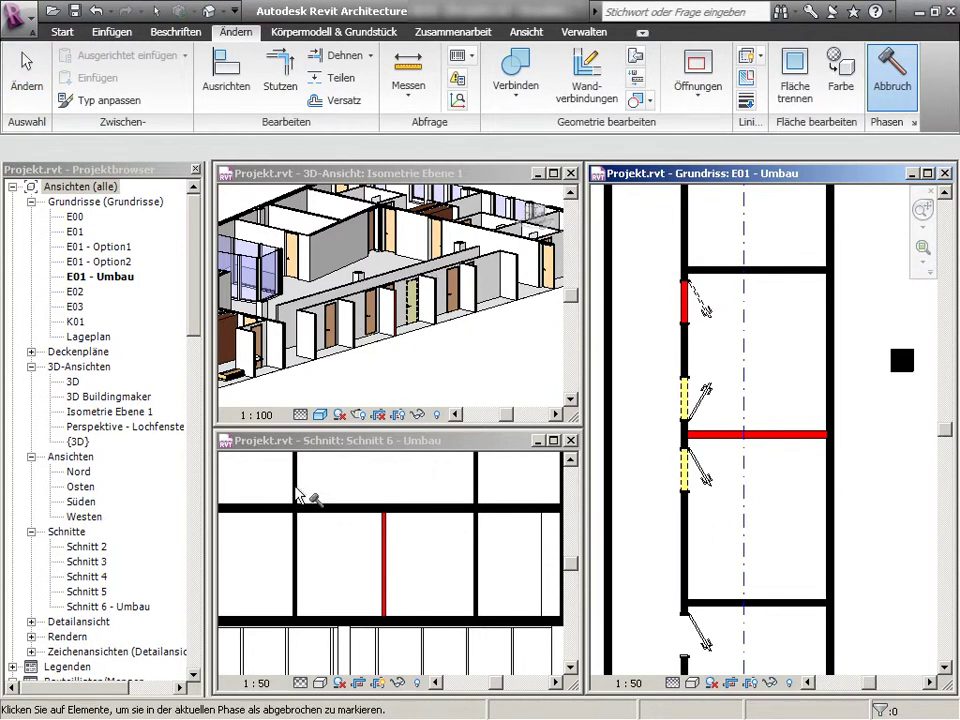
pyautogui.press('Escape')
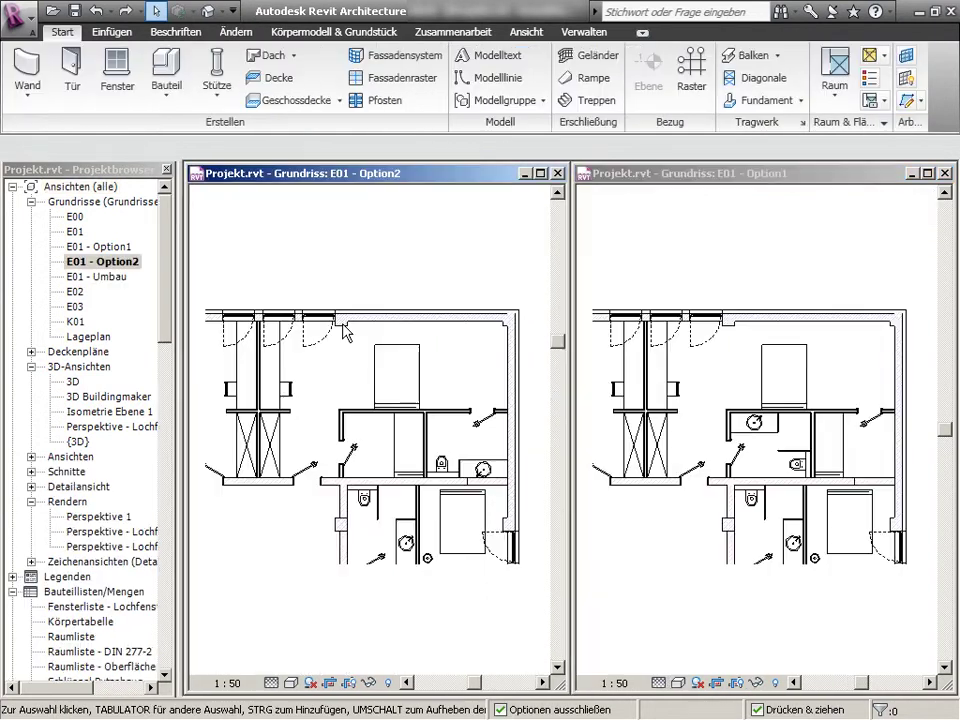
# Mirror the WC and sink across a vertical axis in the E01 - Option2 plan.
pyautogui.moveTo(500, 452); pyautogui.dragTo(439, 484)
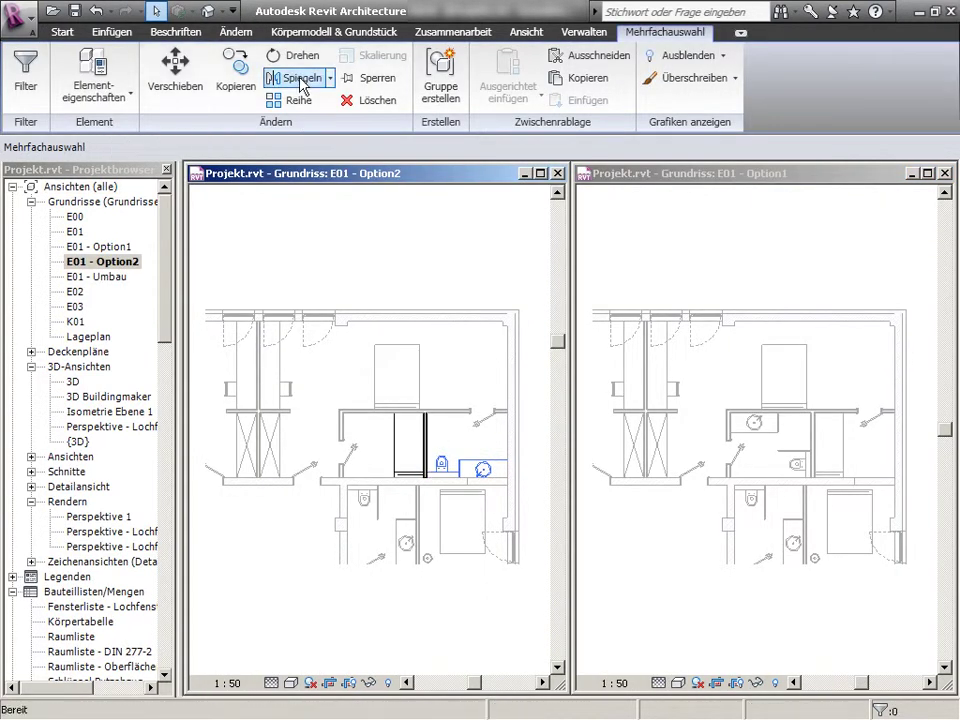
pyautogui.click(300, 78)
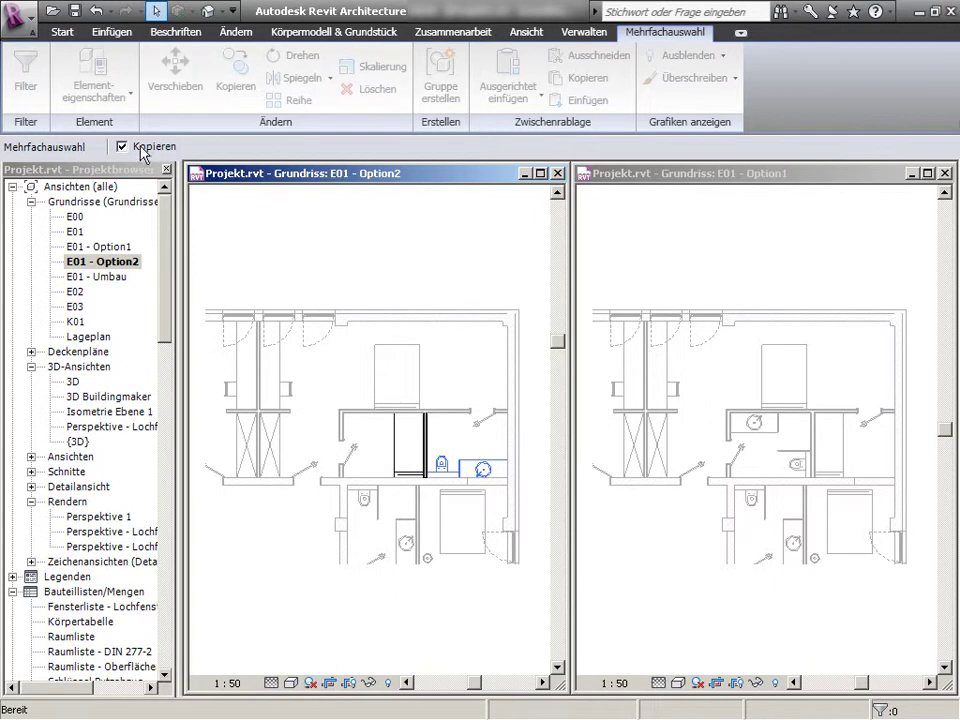
pyautogui.click(468, 488)
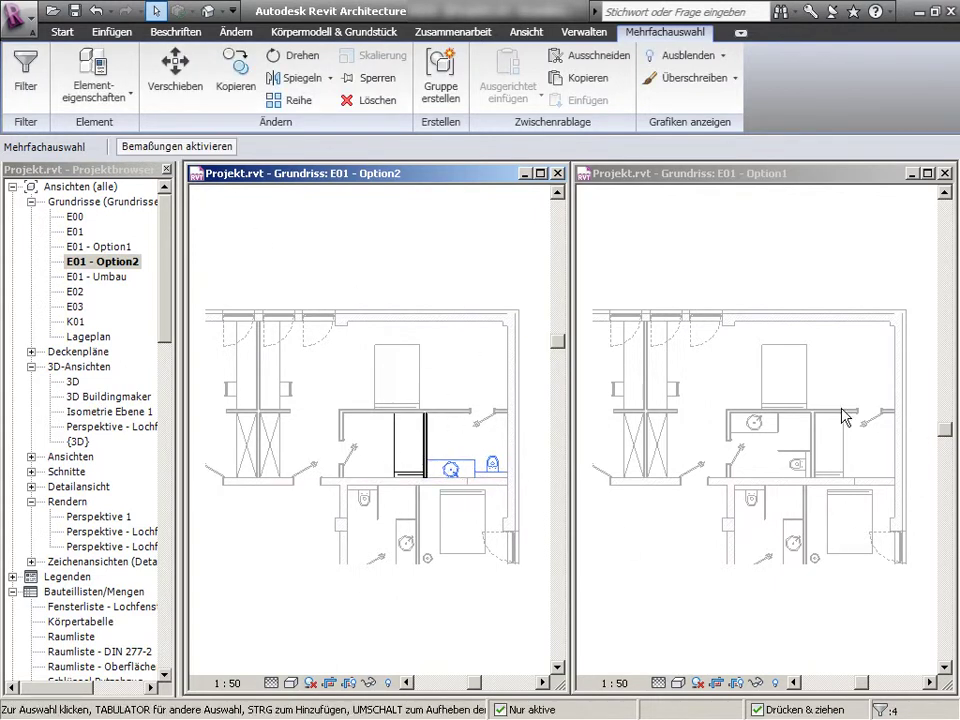
pyautogui.click(458, 371)
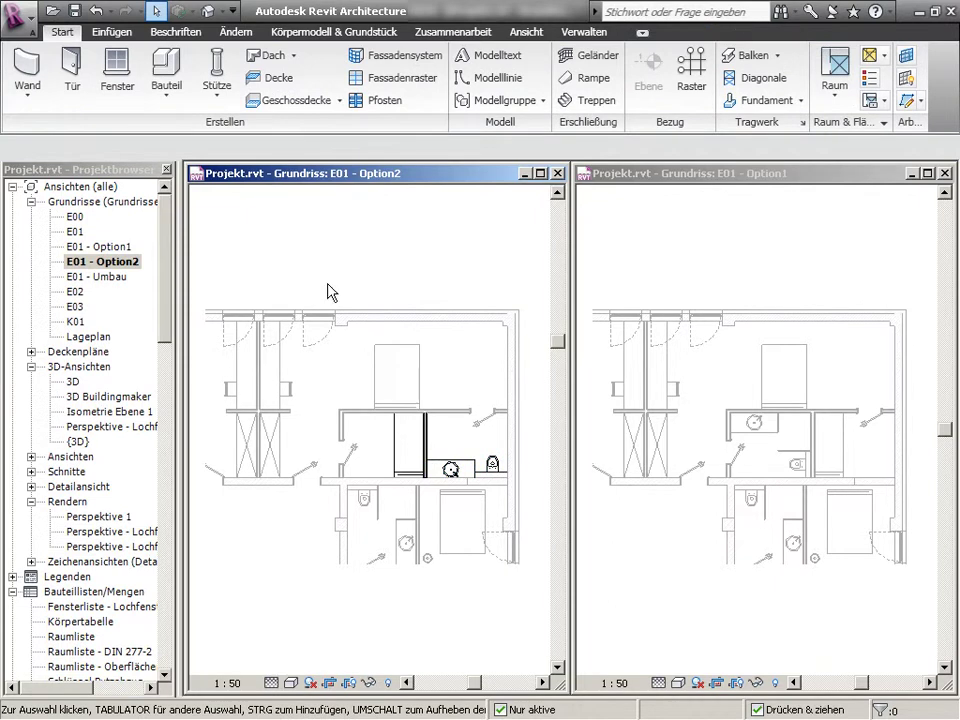
# Flip the bathroom door's swing and slide it left along the wall.
pyautogui.click(482, 416)
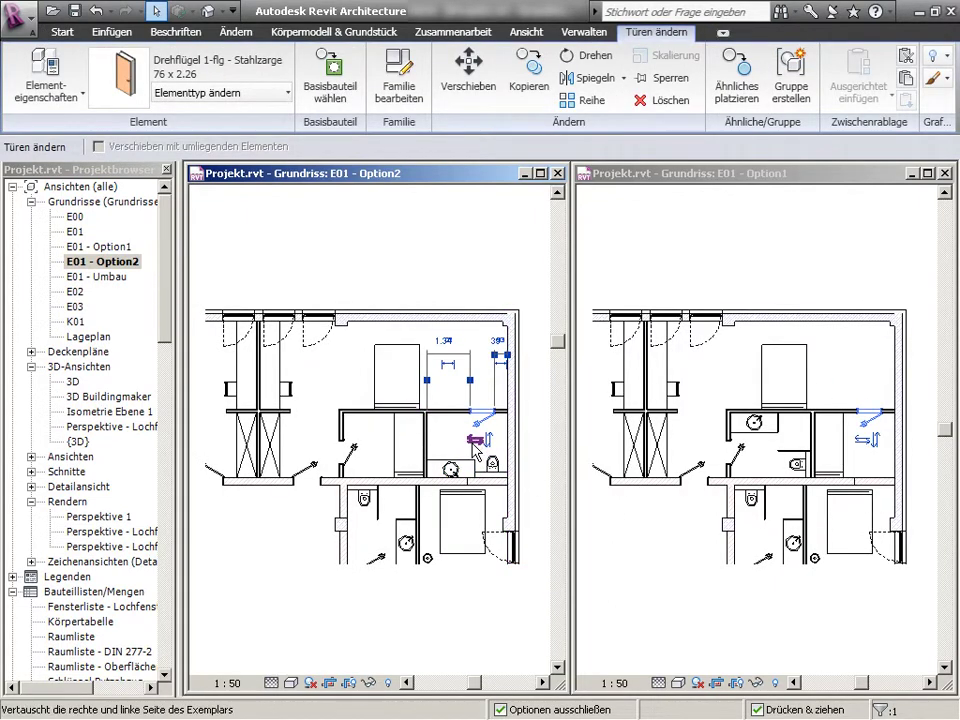
pyautogui.click(474, 439)
pyautogui.moveTo(470, 420); pyautogui.dragTo(440, 421)
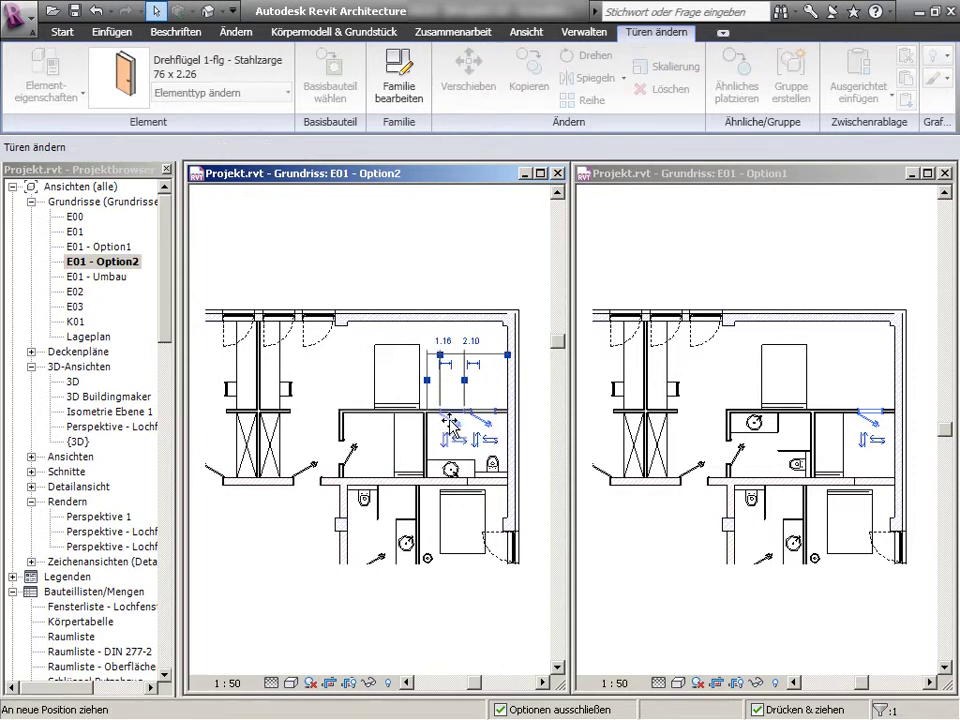
# Shift the selected terrain points along the site path, set 0.2, and finish point editing.
pyautogui.click(517, 278)
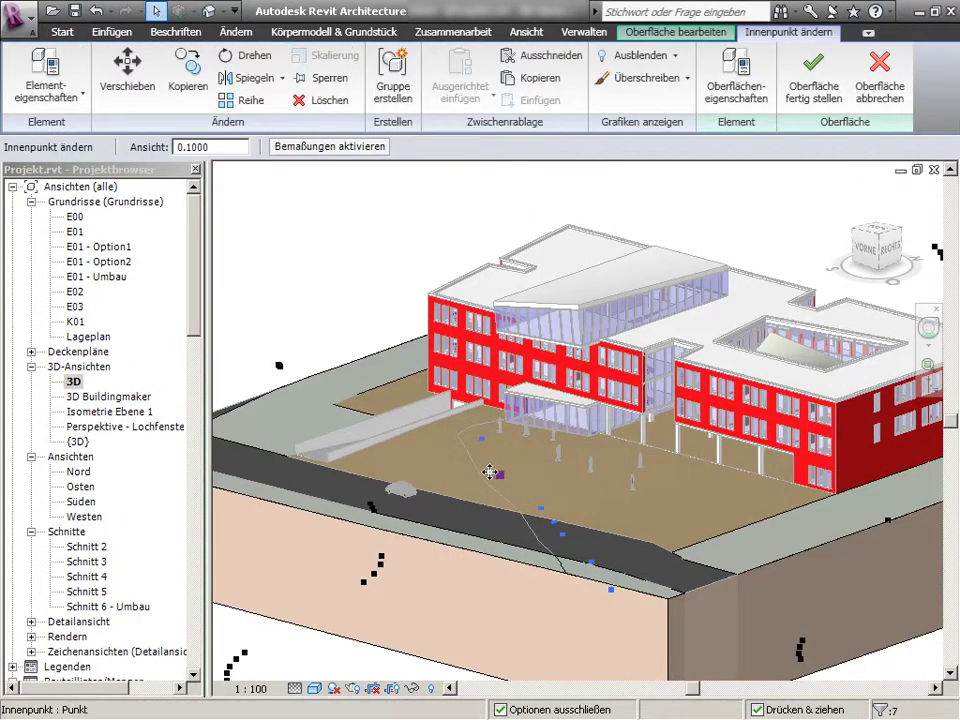
pyautogui.moveTo(490, 472); pyautogui.dragTo(472, 472)
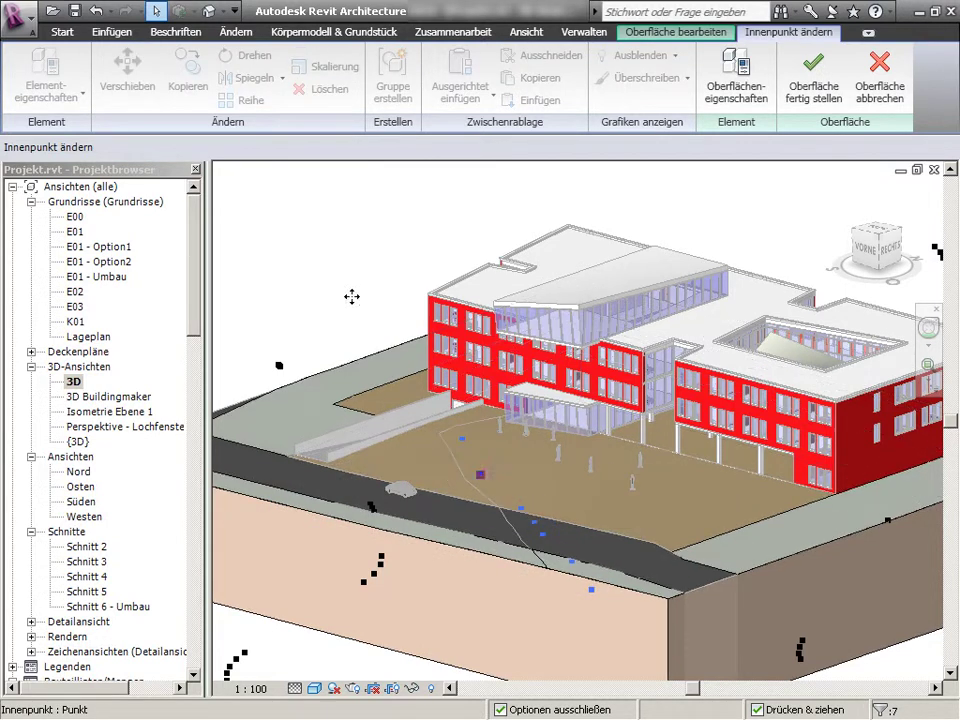
pyautogui.moveTo(352, 296); pyautogui.dragTo(350, 303)
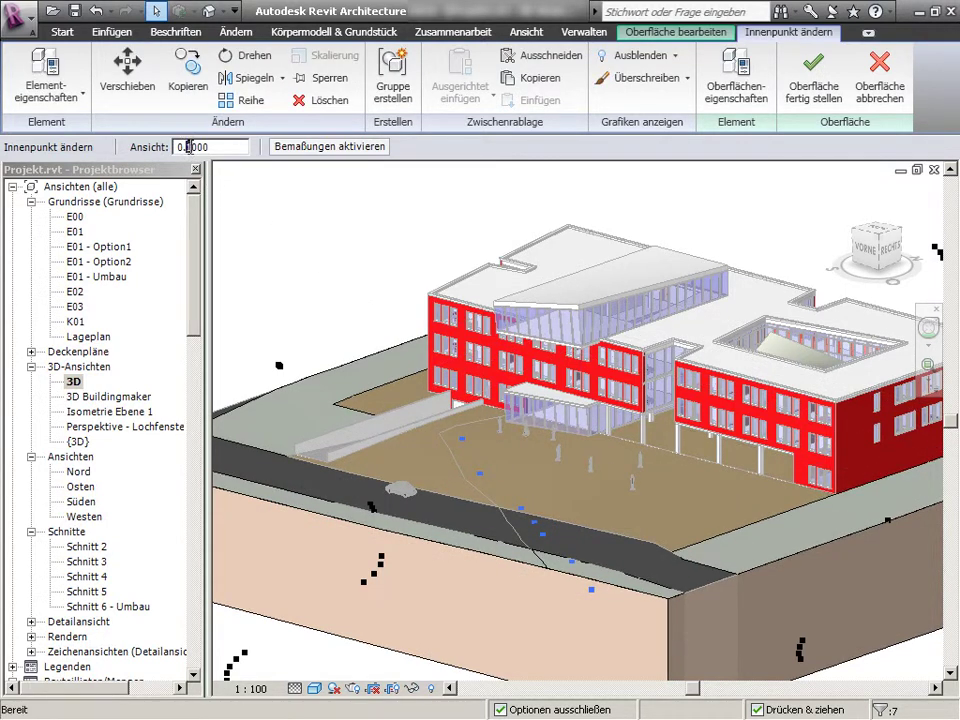
pyautogui.write('2')
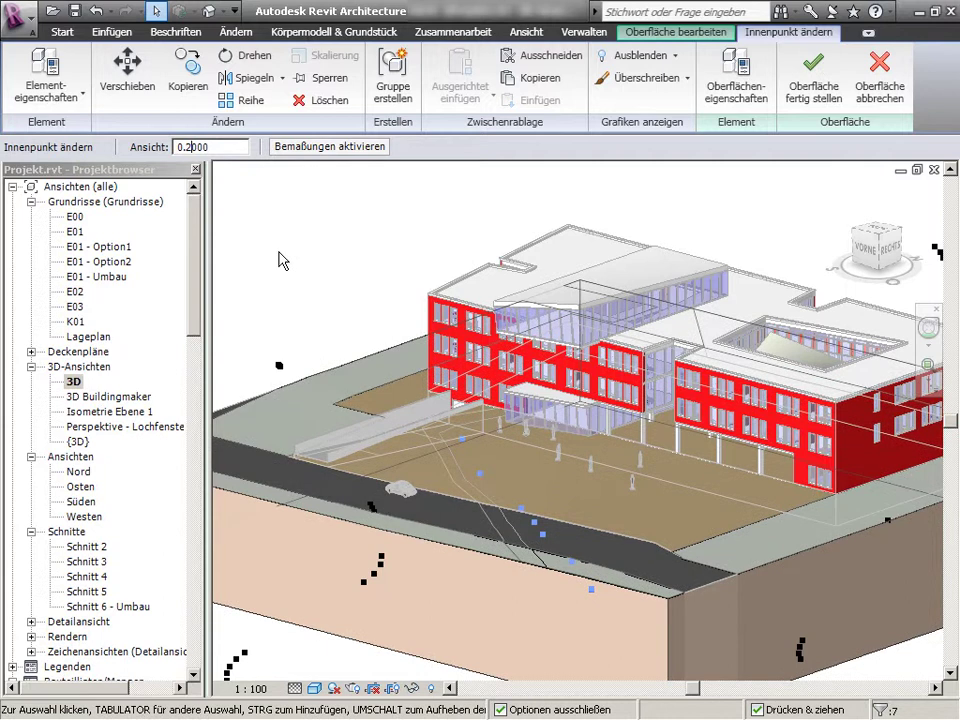
pyautogui.press('Escape')
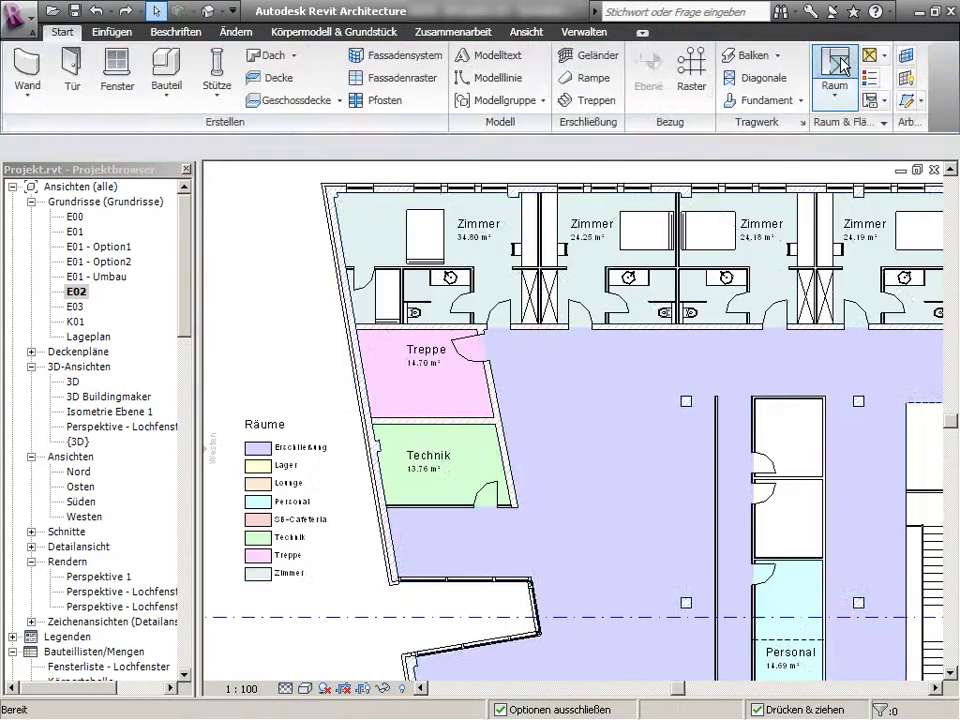
# Place rooms in the upper and lower small spaces on plan E02.
pyautogui.click(840, 80)
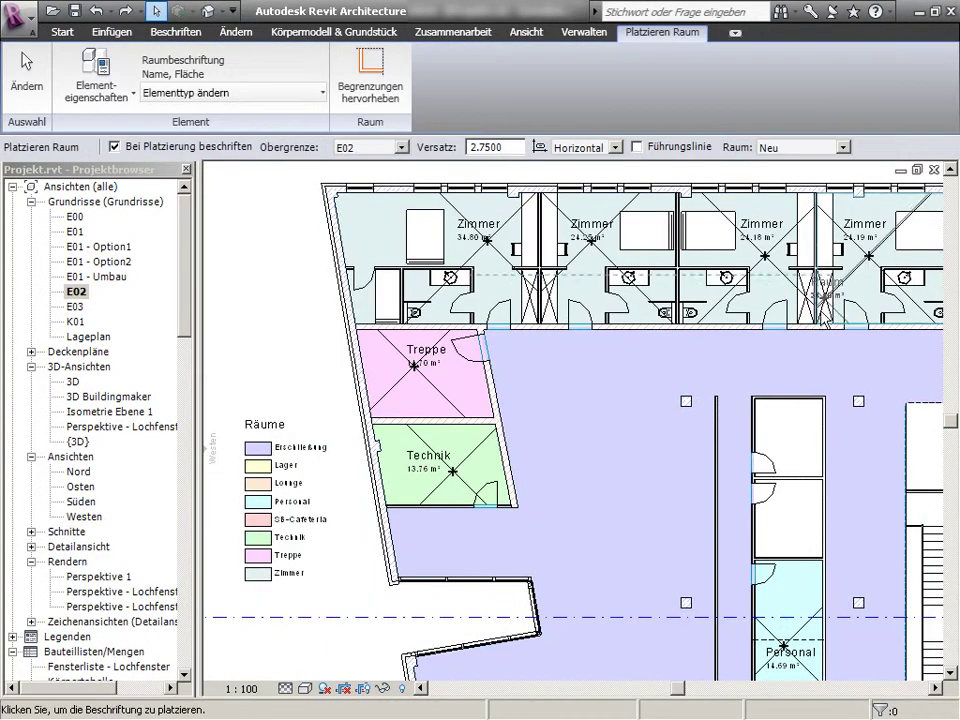
pyautogui.click(789, 441)
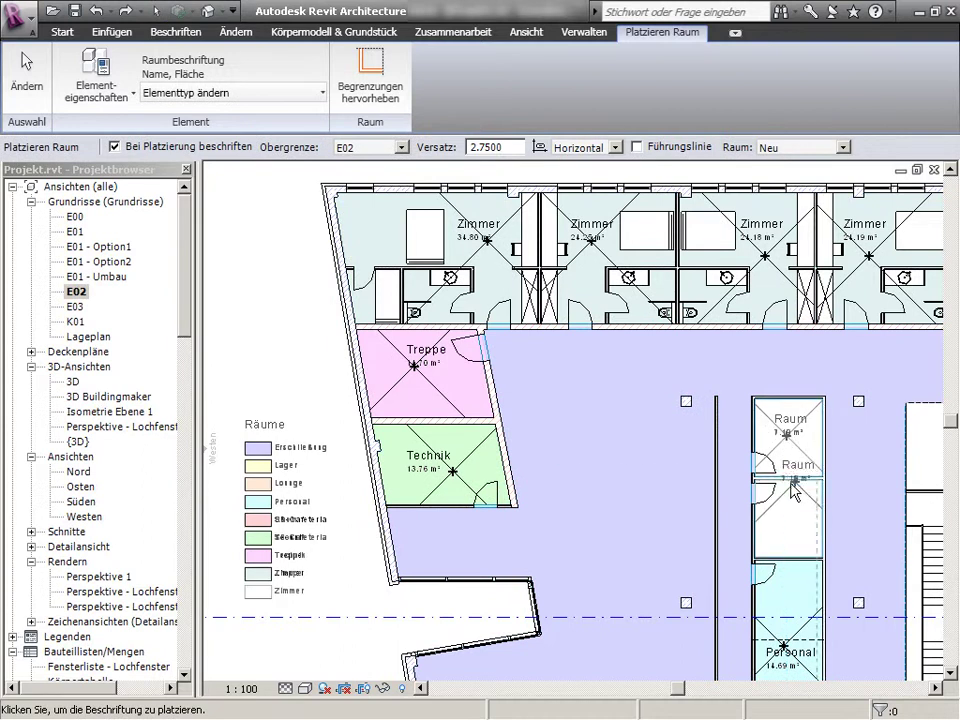
pyautogui.click(791, 533)
pyautogui.press('Escape')
pyautogui.press('Escape')
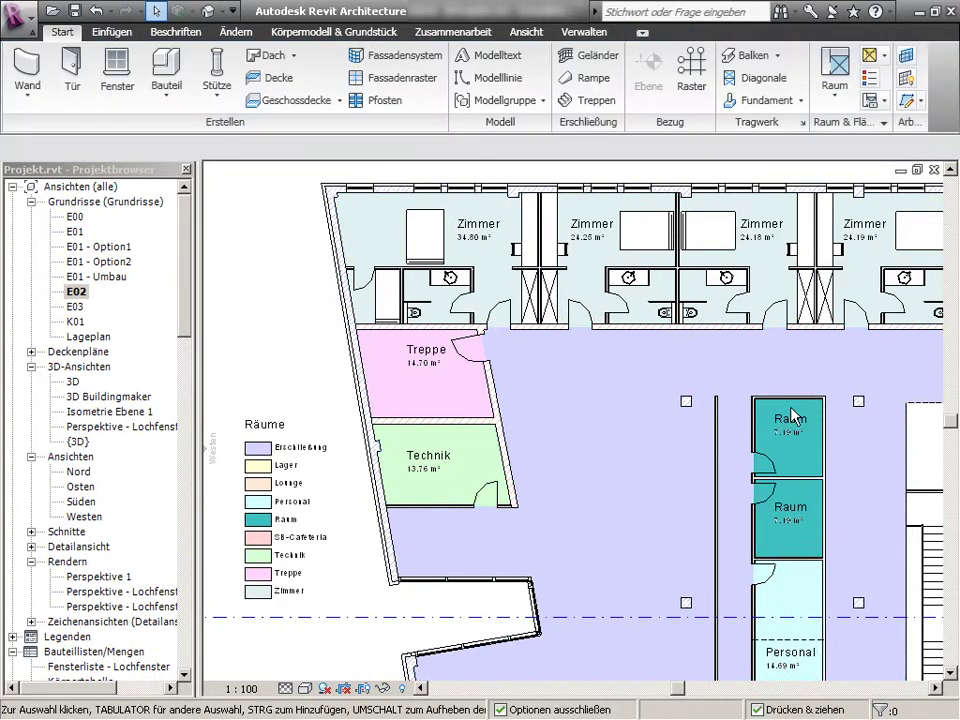
# Rename both new rooms to Lager.
pyautogui.doubleClick(790, 416)
pyautogui.write('La')
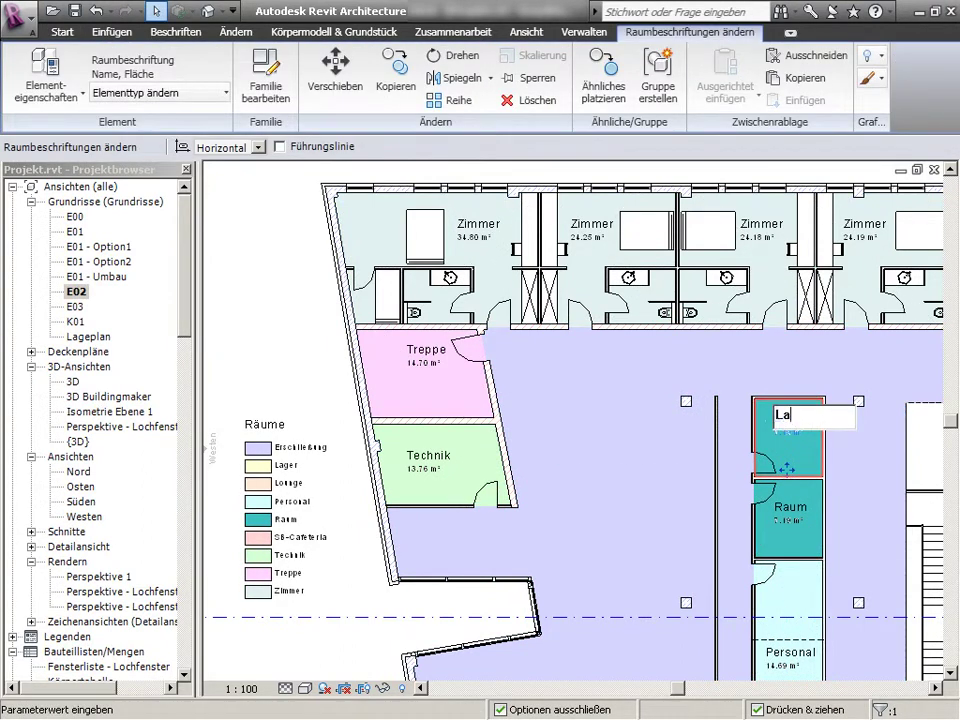
pyautogui.press('Return')
pyautogui.click(788, 505)
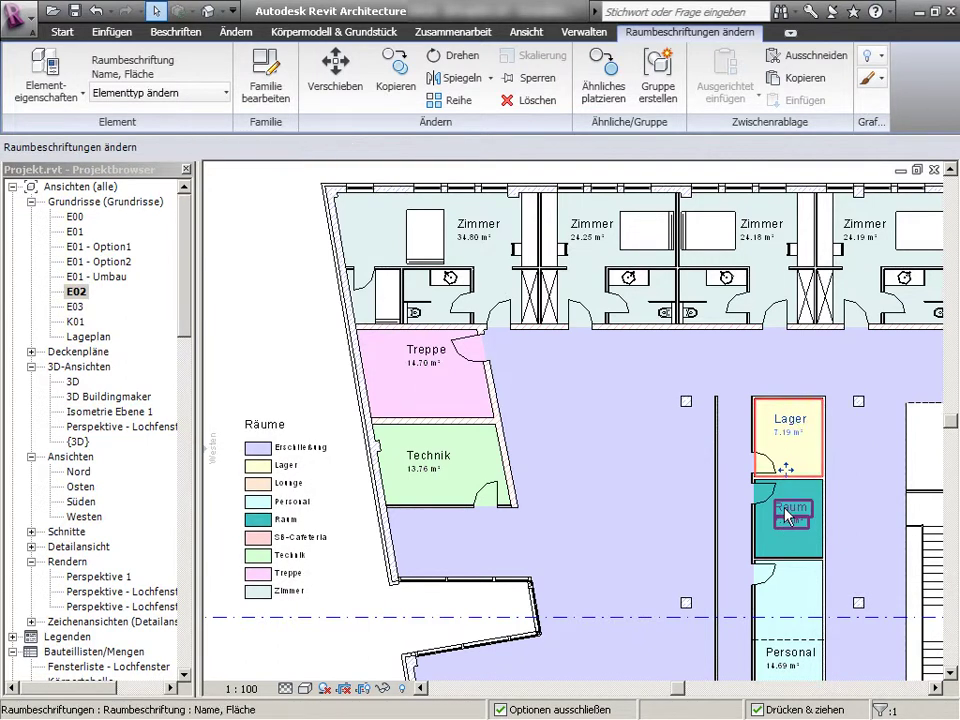
pyautogui.click(790, 503)
pyautogui.write('Lager')
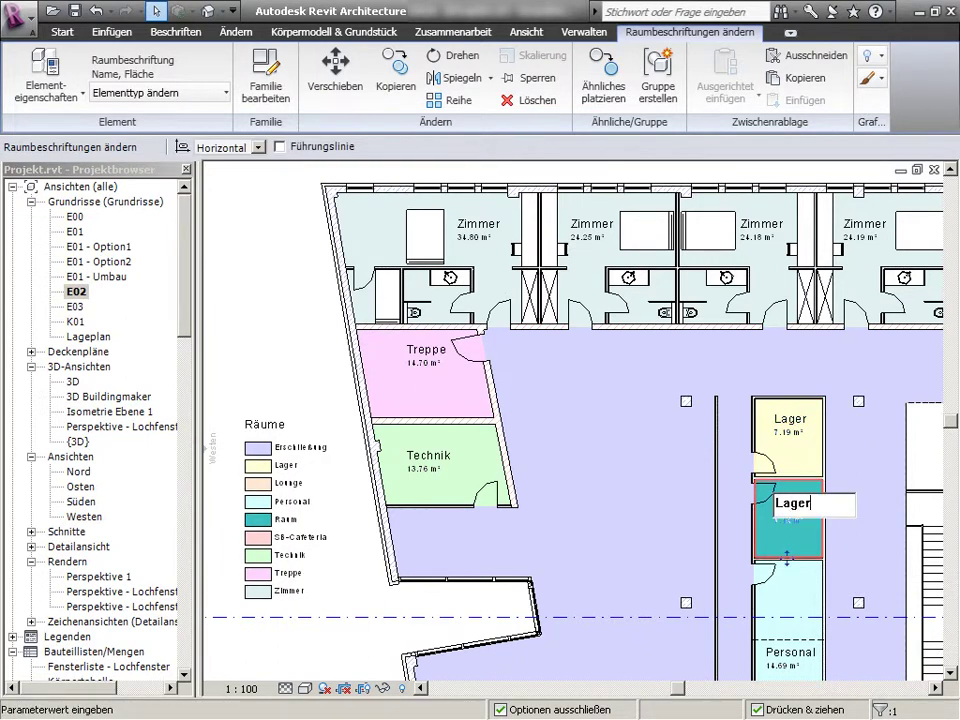
pyautogui.press('Return')
pyautogui.press('Escape')
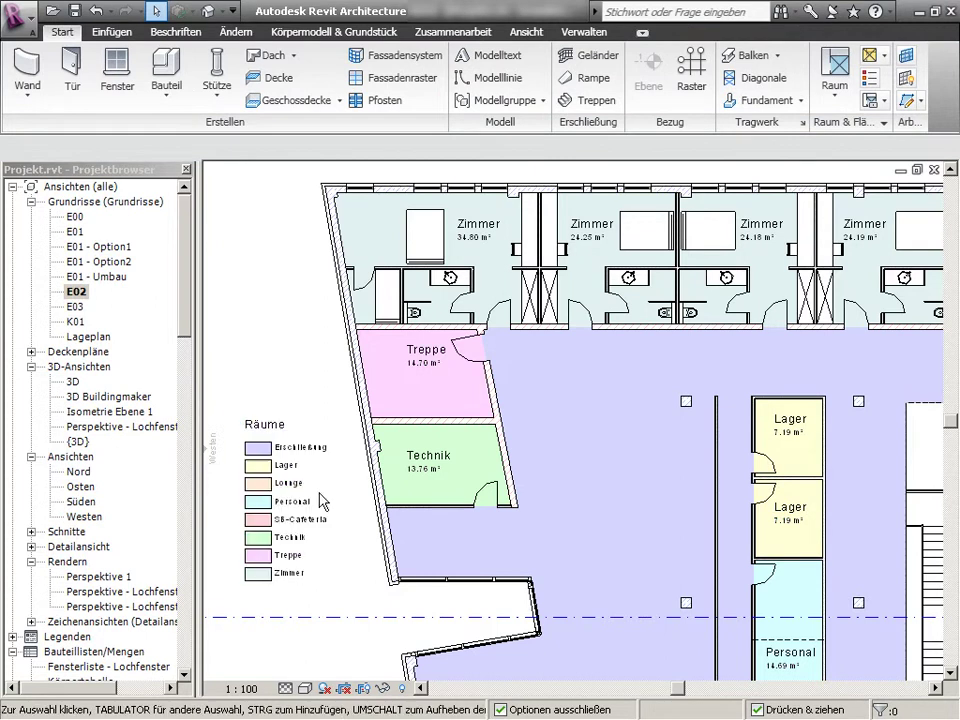
# Zoom in and select the wall between the two Lager rooms.
pyautogui.scroll(3, 862, 539)
pyautogui.scroll(1, 726, 482)
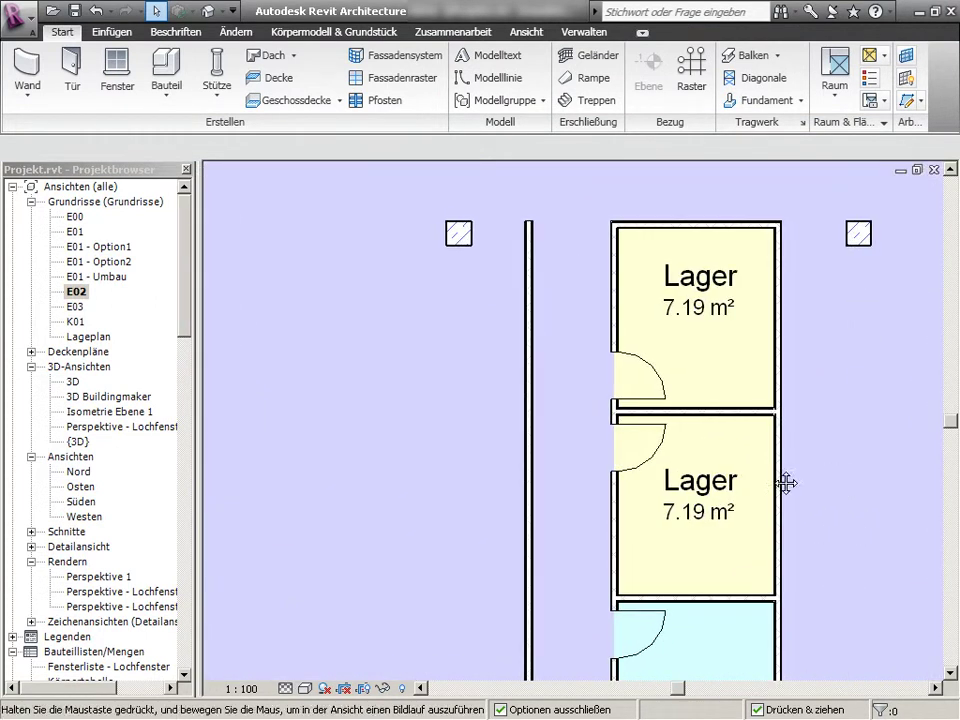
pyautogui.click(713, 406)
# Move the dividing wall to resize the two Lager rooms.
pyautogui.moveTo(713, 406); pyautogui.dragTo(700, 437)
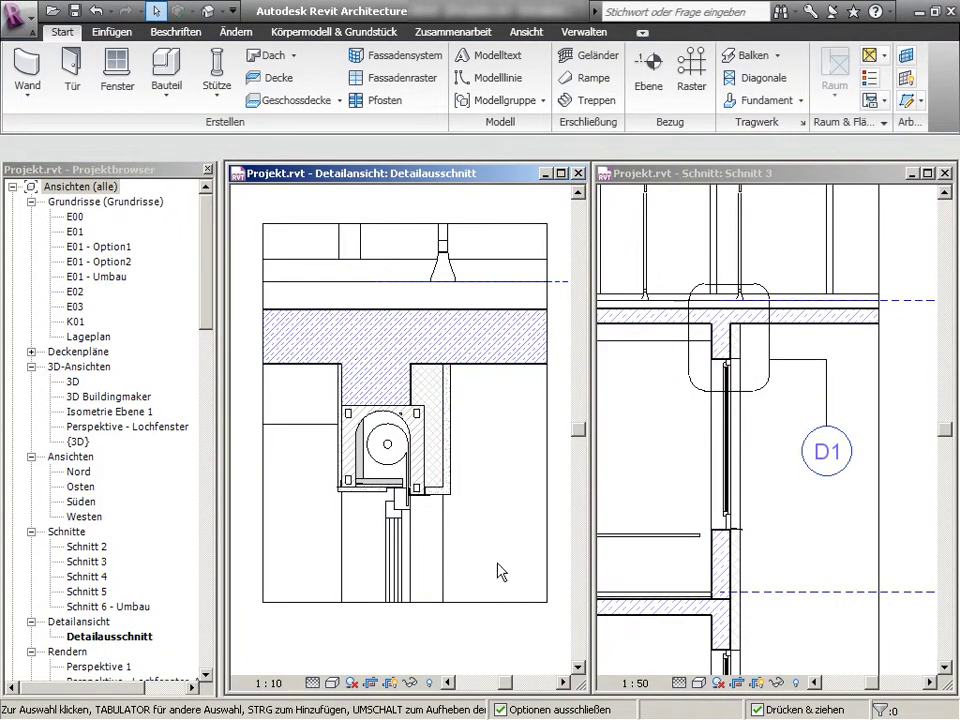
pyautogui.click(410, 537)
pyautogui.click(518, 514)
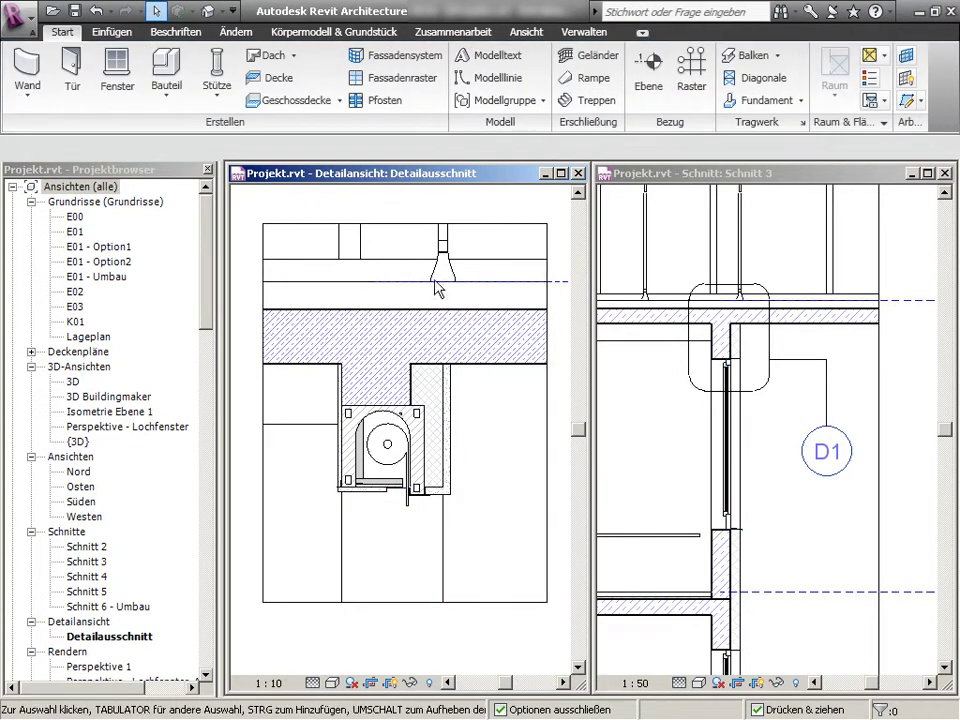
# Place a roller-shutter detail component at the window head in the detail view.
pyautogui.click(188, 34)
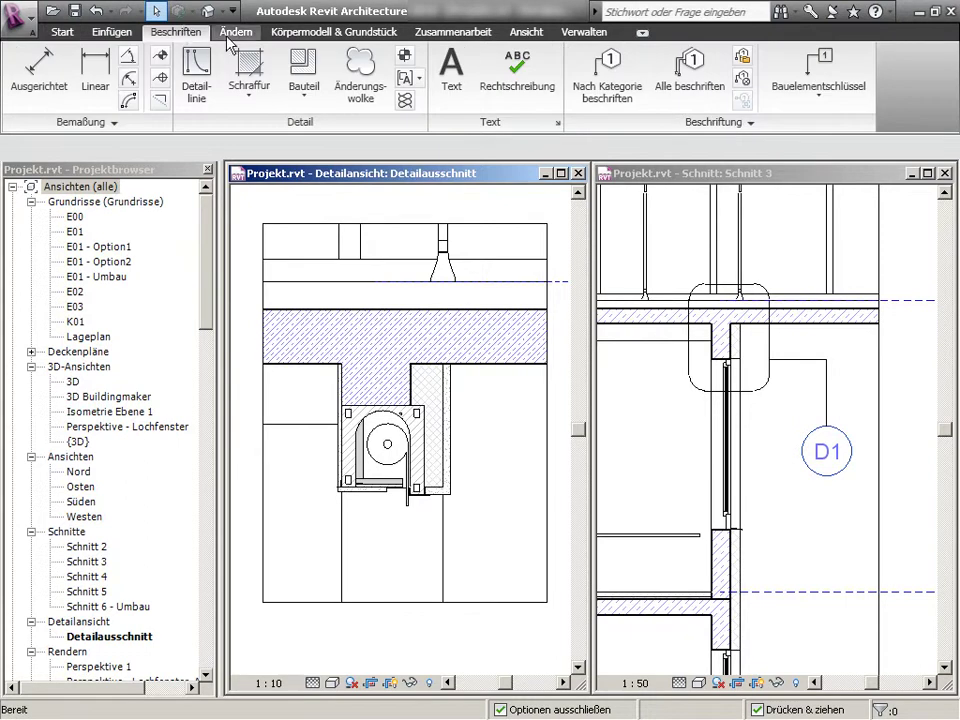
pyautogui.click(305, 97)
pyautogui.click(318, 131)
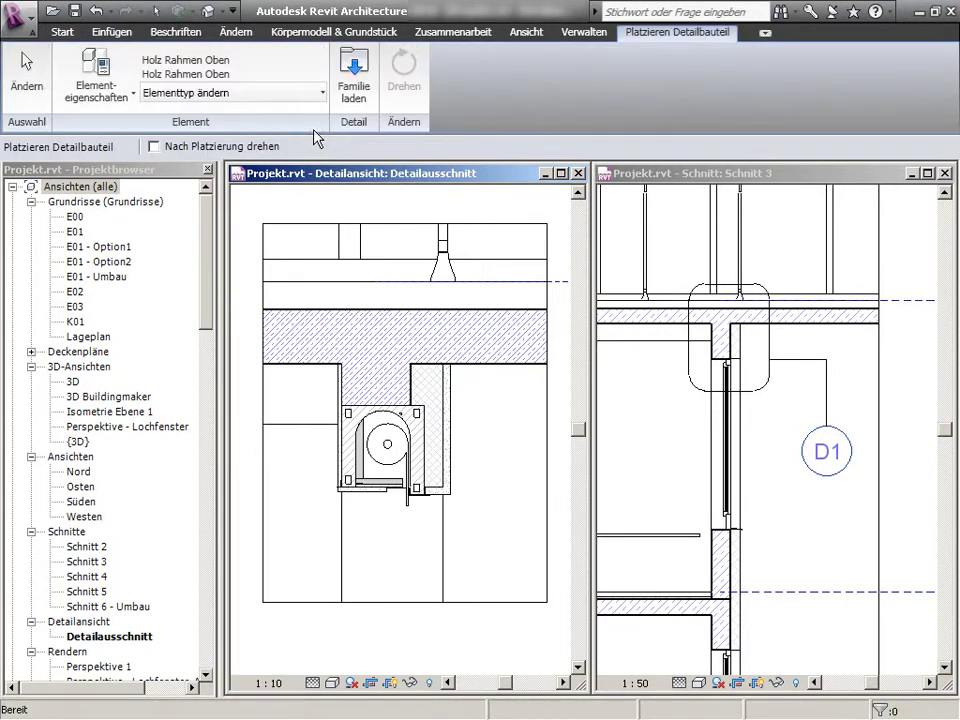
pyautogui.scroll(2, 404, 484)
pyautogui.scroll(2, 404, 490)
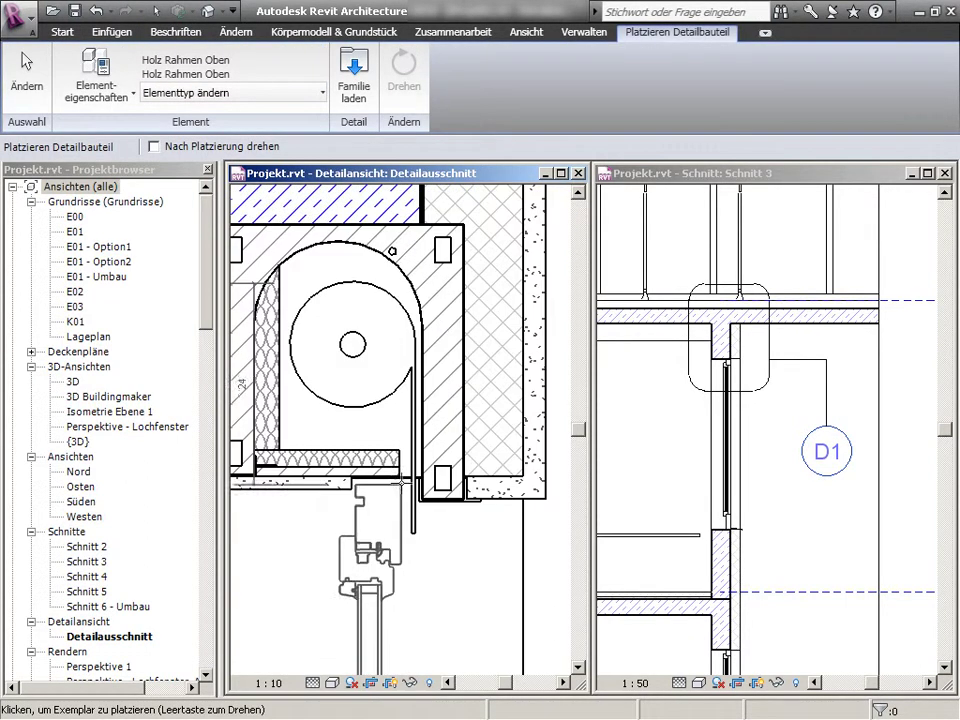
pyautogui.click(400, 478)
pyautogui.press('Escape')
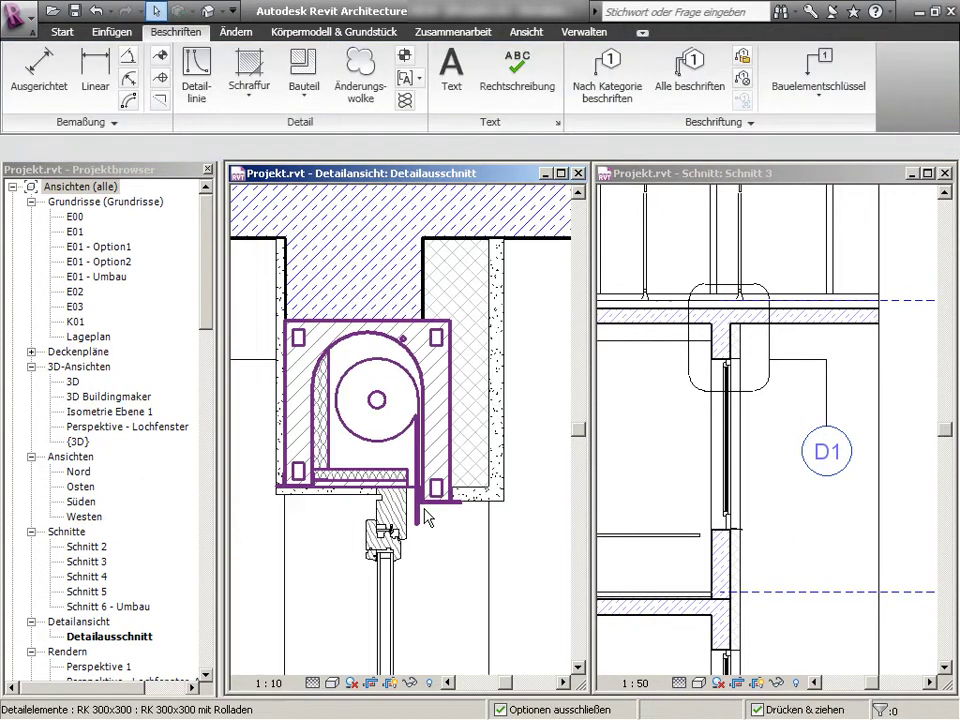
# Add material tags for Stahlbeton - Ortbeton and Wärmedämmung - hart to the detail.
pyautogui.scroll(-2, 429, 514)
pyautogui.scroll(-1, 308, 578)
pyautogui.scroll(-2, 307, 578)
pyautogui.scroll(-2, 315, 574)
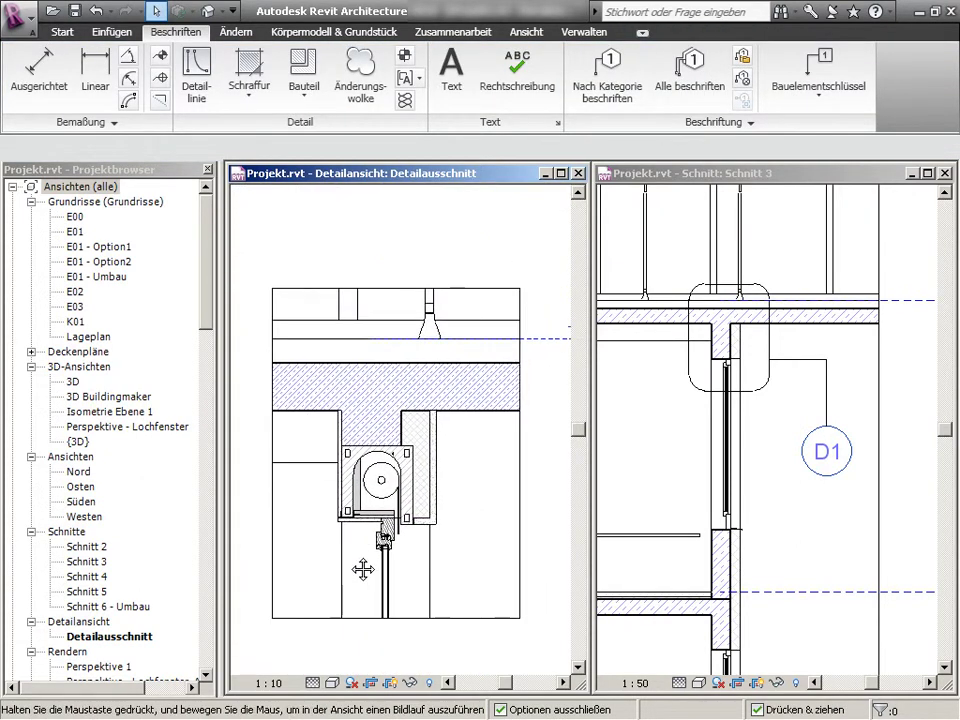
pyautogui.scroll(-1, 497, 514)
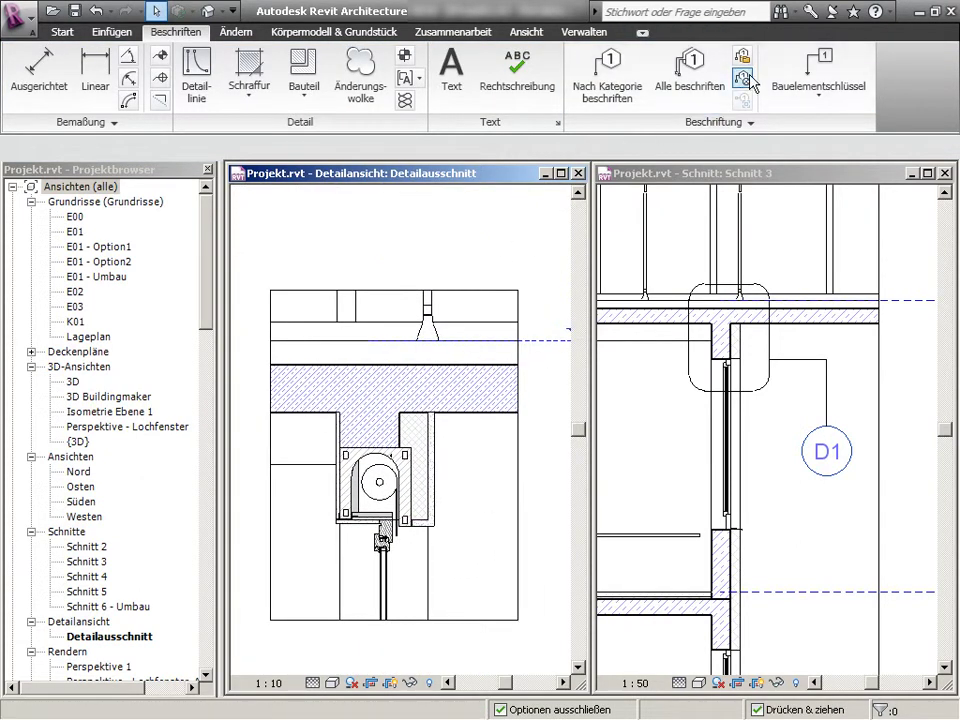
pyautogui.click(742, 78)
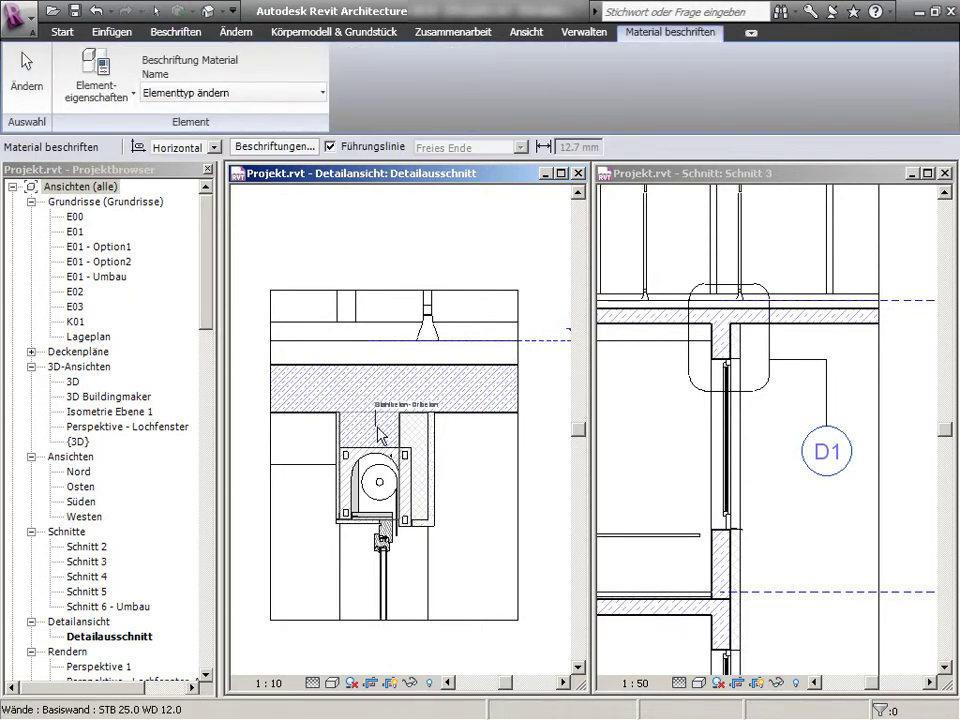
pyautogui.click(452, 430)
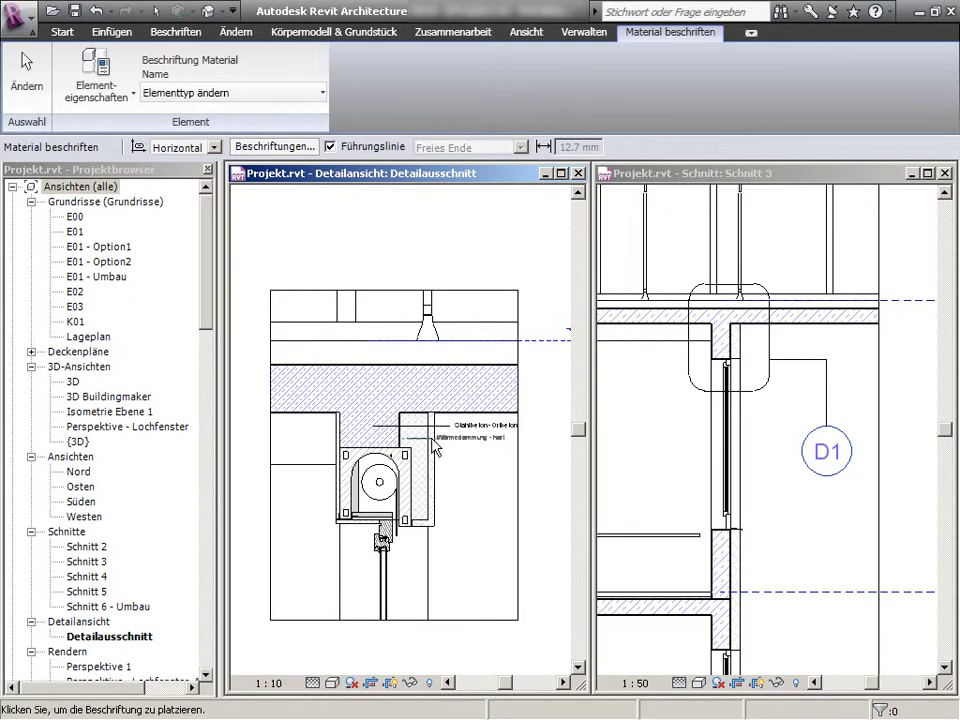
pyautogui.click(452, 443)
pyautogui.press('Escape')
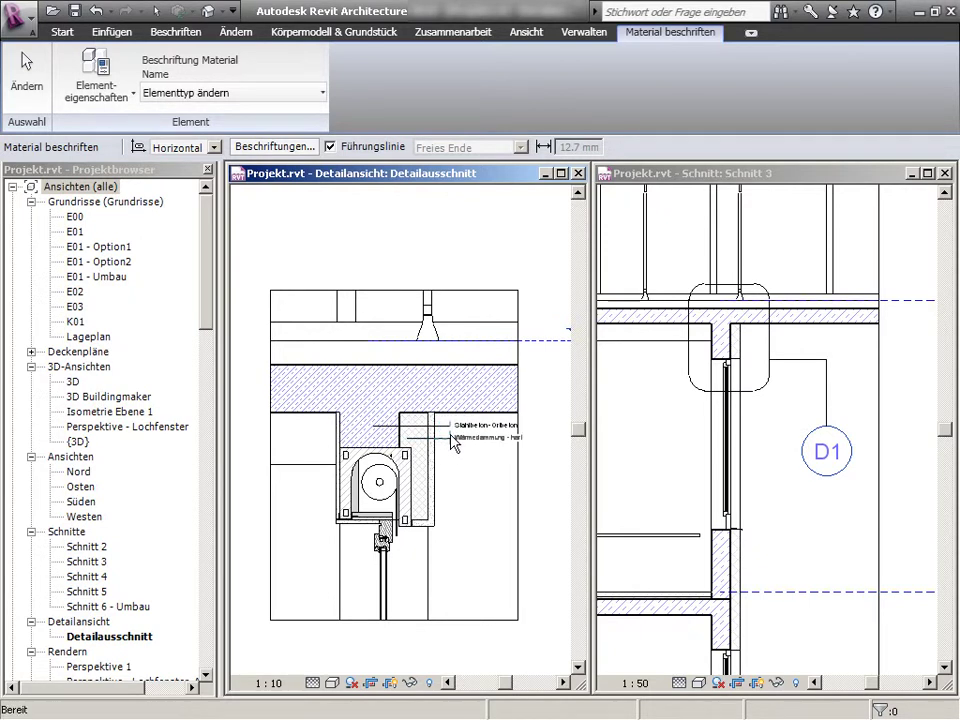
pyautogui.scroll(2, 452, 476)
pyautogui.moveTo(460, 477); pyautogui.dragTo(425, 472, button='middle')
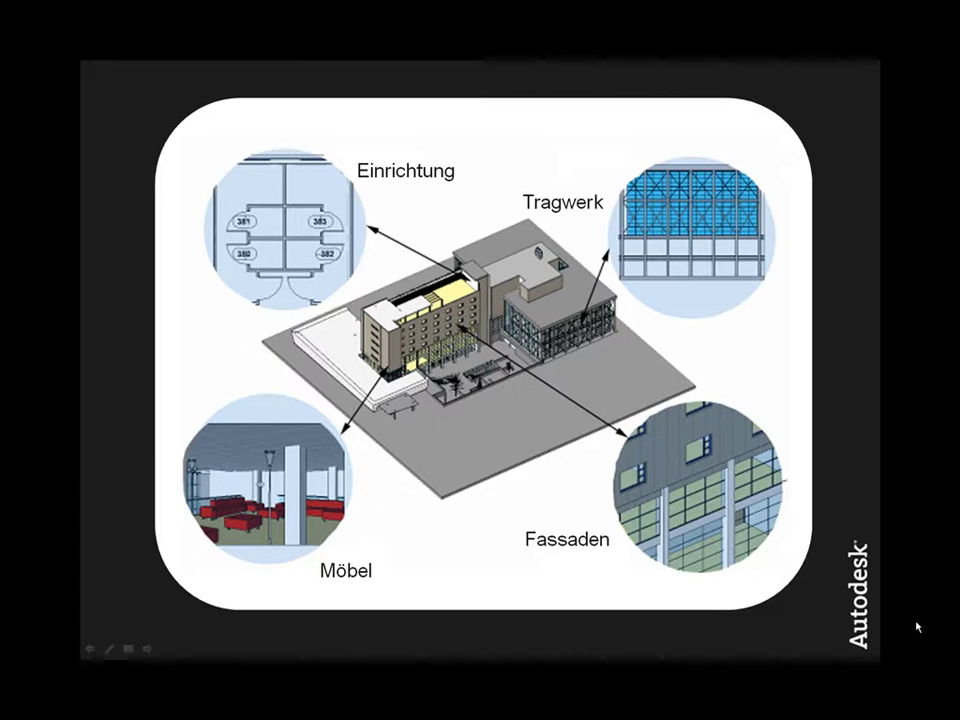
# Advance the slide show to the Building Information Modeling slide.
pyautogui.click(917, 627)
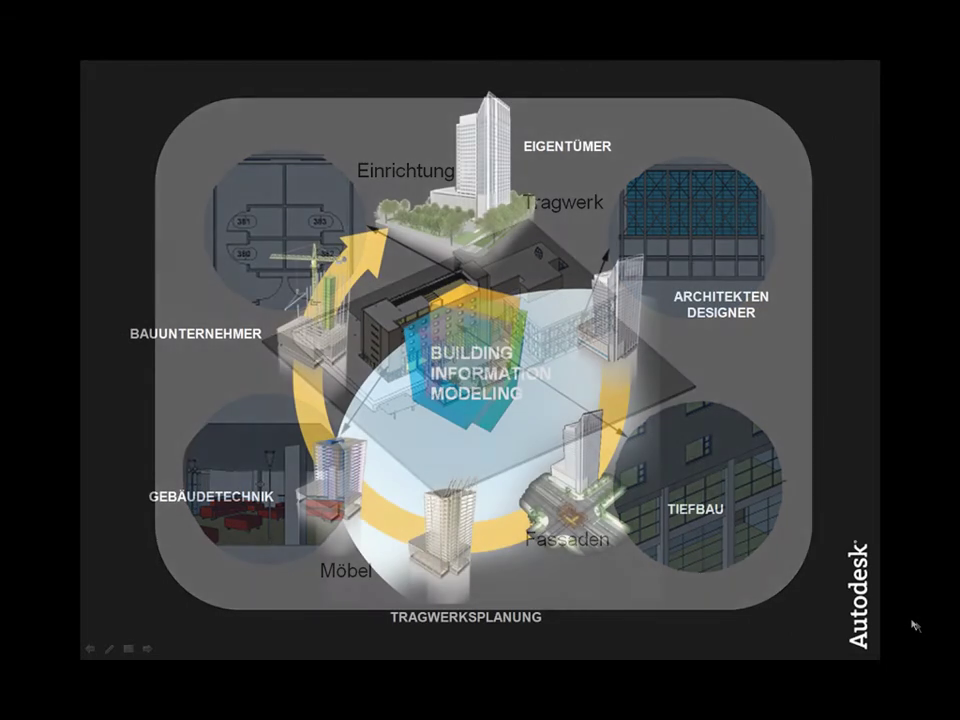